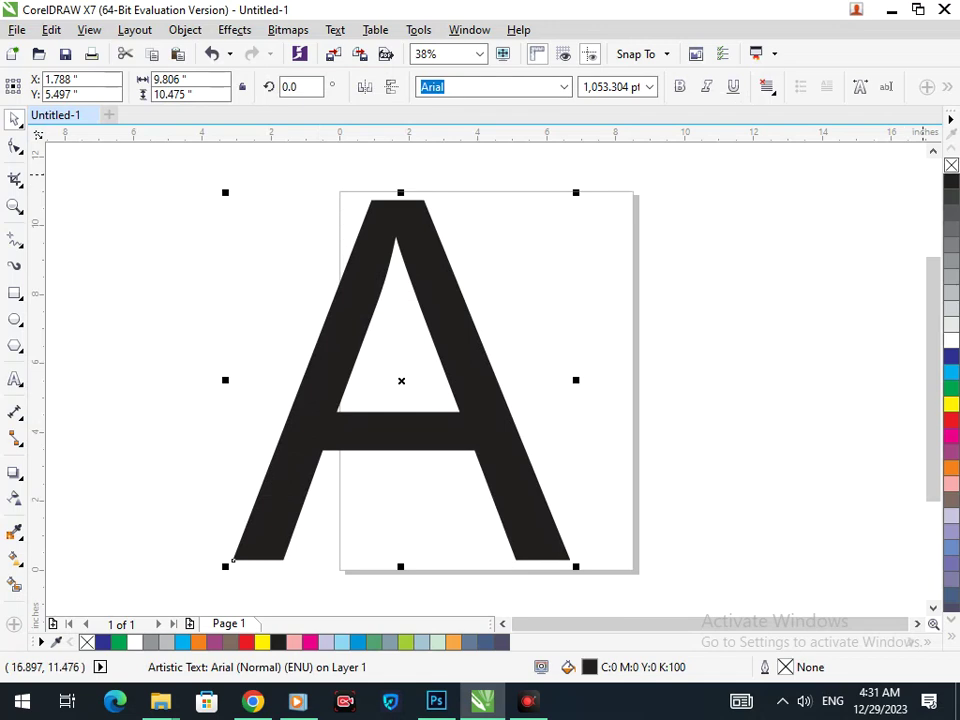
Convert the letter A to curves, remove its fill and give it a black outline.
{"action": "left_click", "coordinate": [185, 29]}
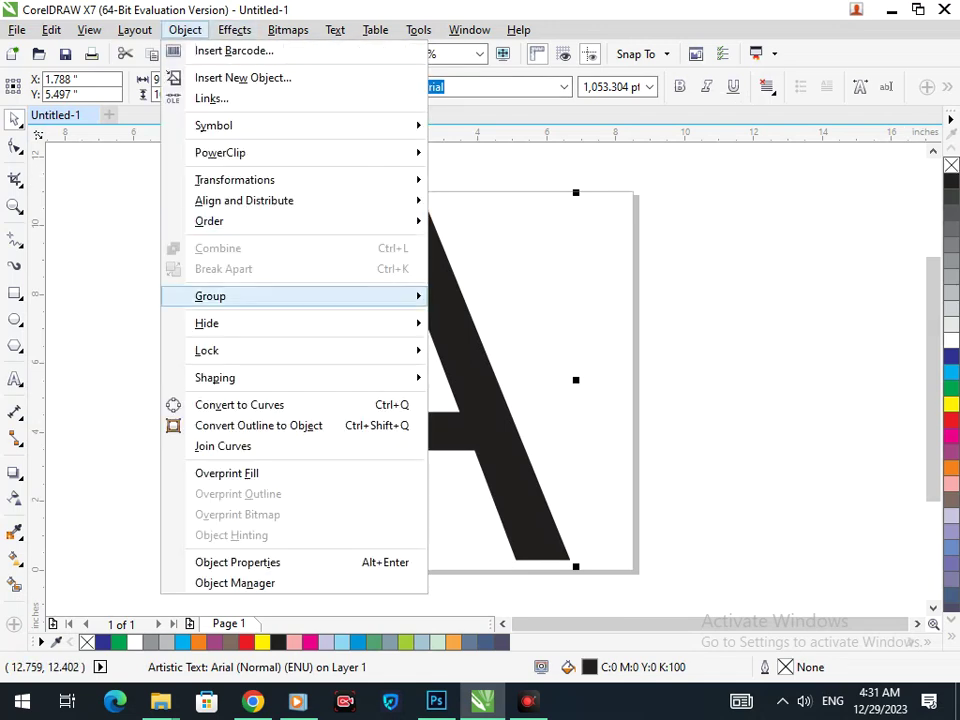
{"action": "left_click", "coordinate": [239, 404]}
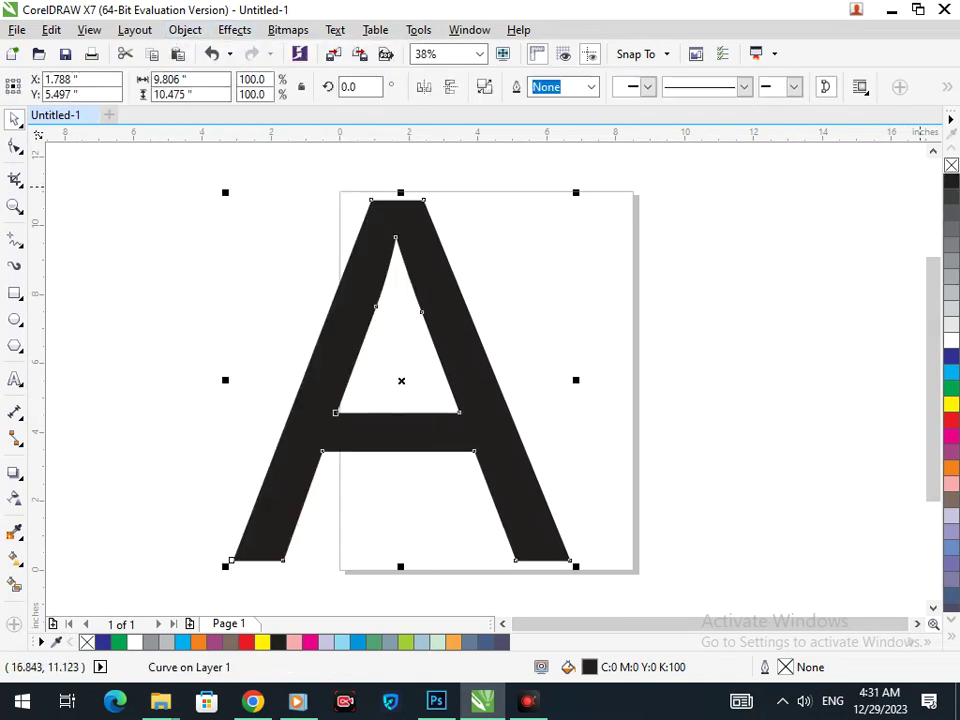
{"action": "left_click", "coordinate": [951, 165]}
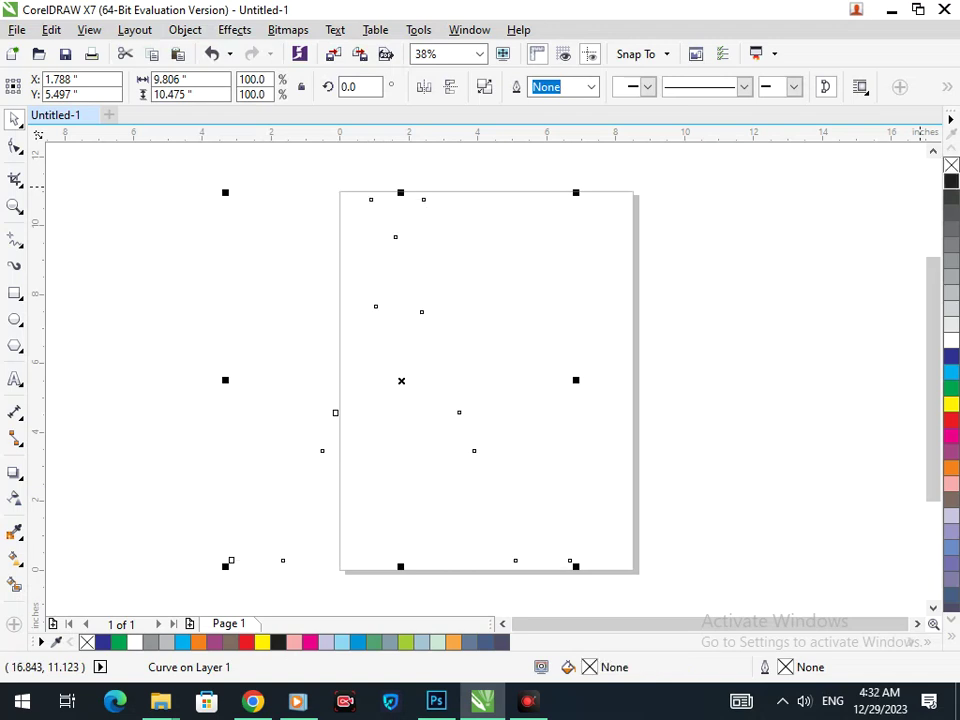
{"action": "right_click", "coordinate": [951, 181]}
Remove the crossbar from the outlined A with the Virtual Segment Delete tool and deselect the shape.
{"action": "key", "text": "F10"}
{"action": "left_click_drag", "start_coordinate": [337, 411], "coordinate": [322, 450]}
{"action": "left_click_drag", "start_coordinate": [459, 412], "coordinate": [469, 448]}
{"action": "left_click", "coordinate": [15, 179]}
{"action": "left_click", "coordinate": [118, 219]}
{"action": "left_click", "coordinate": [405, 451]}
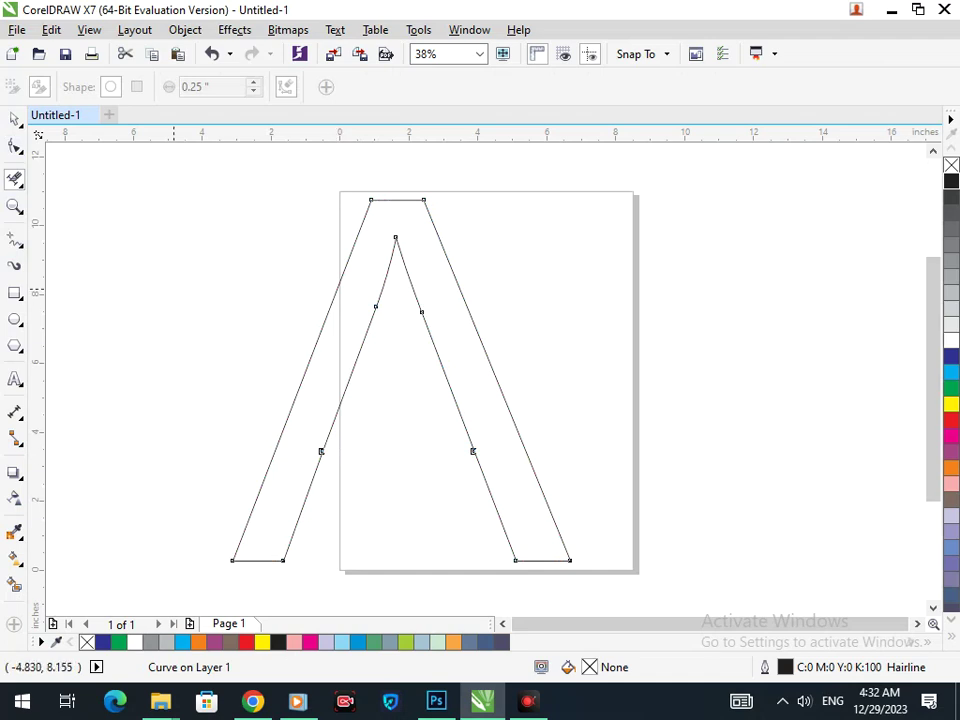
{"action": "left_click", "coordinate": [15, 118]}
{"action": "left_click", "coordinate": [53, 201]}
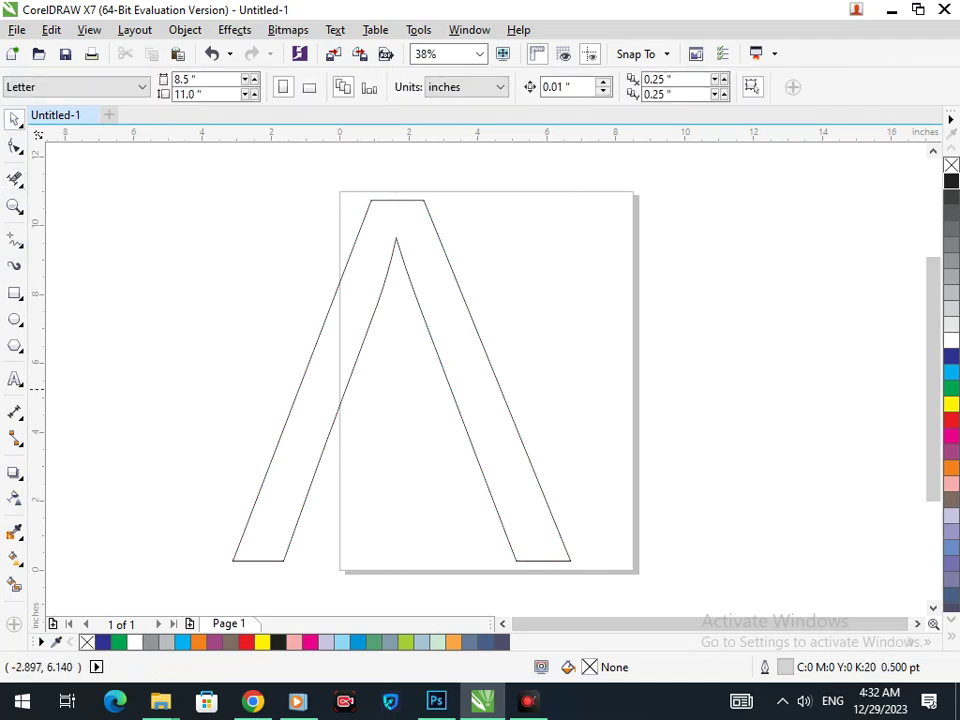
Draw an ellipse about 7.9 by 6.15 inches over the A's right leg and add a slightly larger concentric copy around it.
{"action": "left_click", "coordinate": [15, 318]}
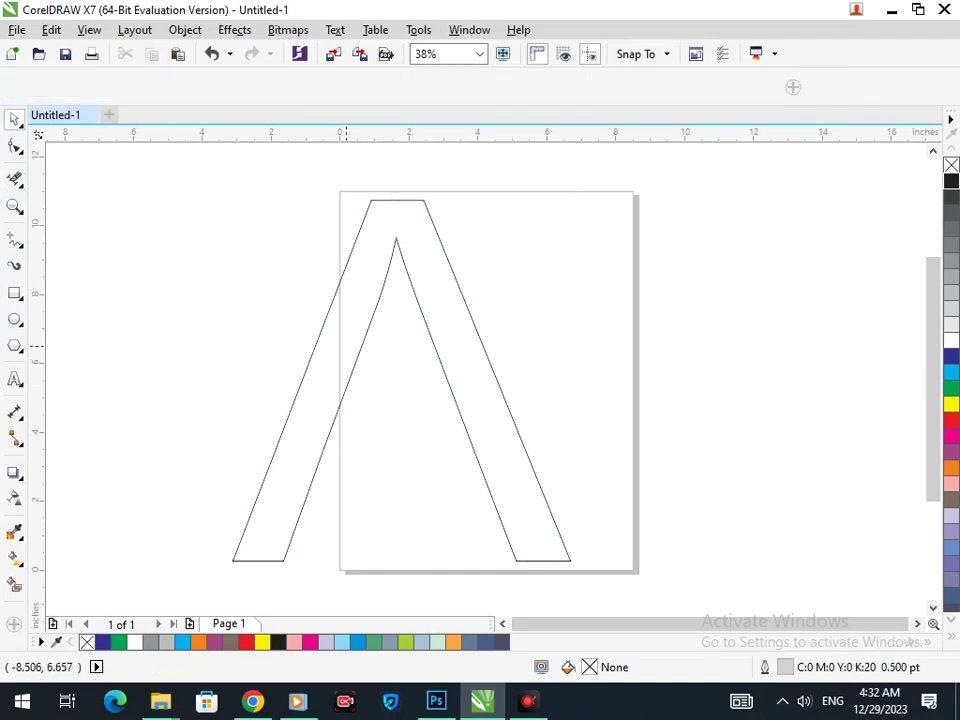
{"action": "mouse_move", "coordinate": [361, 347]}
{"action": "left_mouse_down"}
{"action": "mouse_move", "coordinate": [521, 477]}
{"action": "mouse_move", "coordinate": [668, 539]}
{"action": "mouse_move", "coordinate": [606, 509]}
{"action": "mouse_move", "coordinate": [632, 561]}
{"action": "left_mouse_up"}
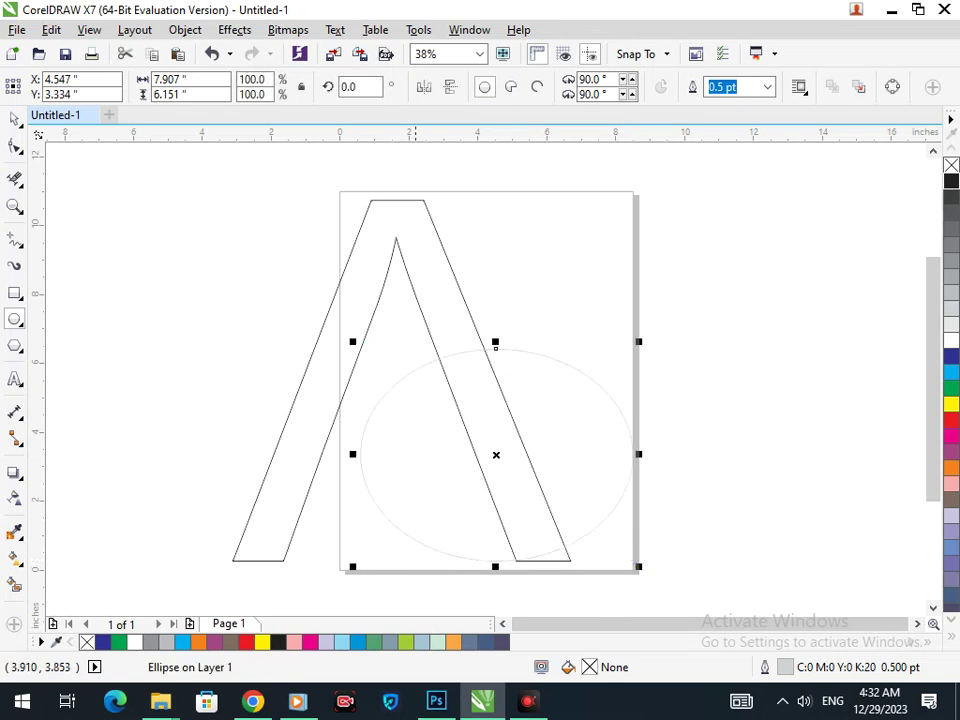
{"action": "left_click", "coordinate": [14, 119]}
{"action": "left_click", "coordinate": [372, 396]}
{"action": "left_click", "coordinate": [381, 396]}
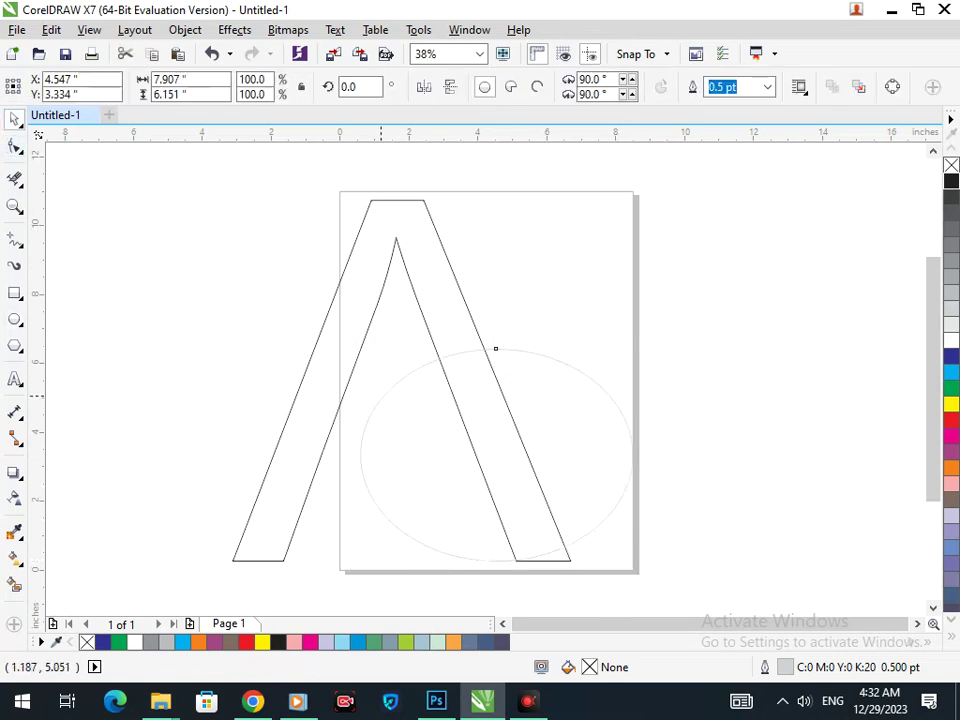
{"action": "left_click", "coordinate": [495, 348]}
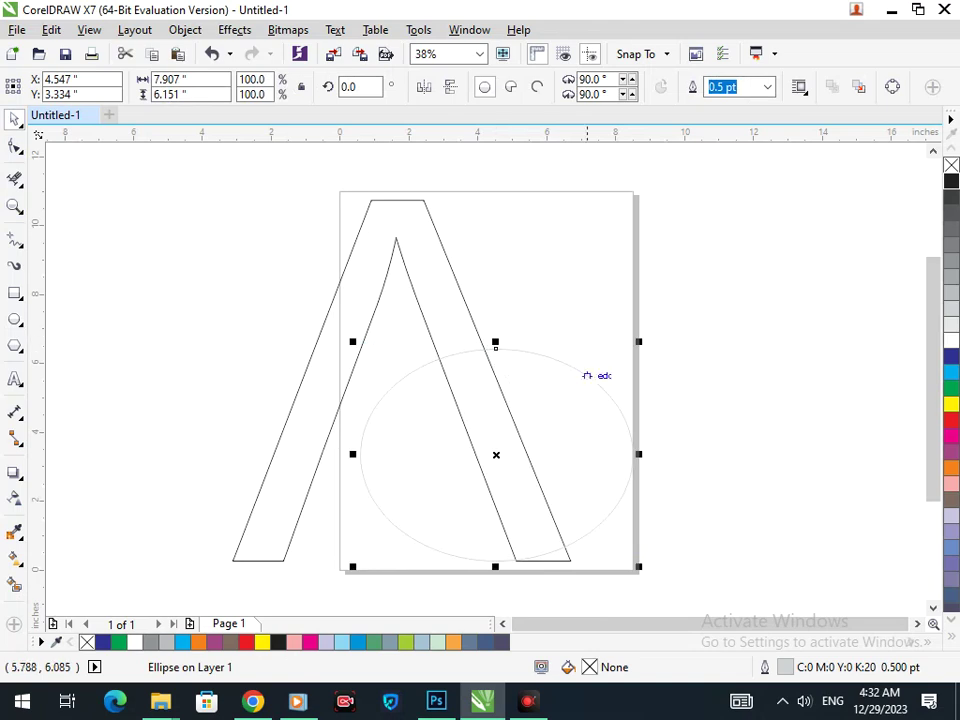
{"action": "left_click_drag", "start_coordinate": [495, 347], "coordinate": [495, 348]}
{"action": "left_click", "coordinate": [740, 399]}
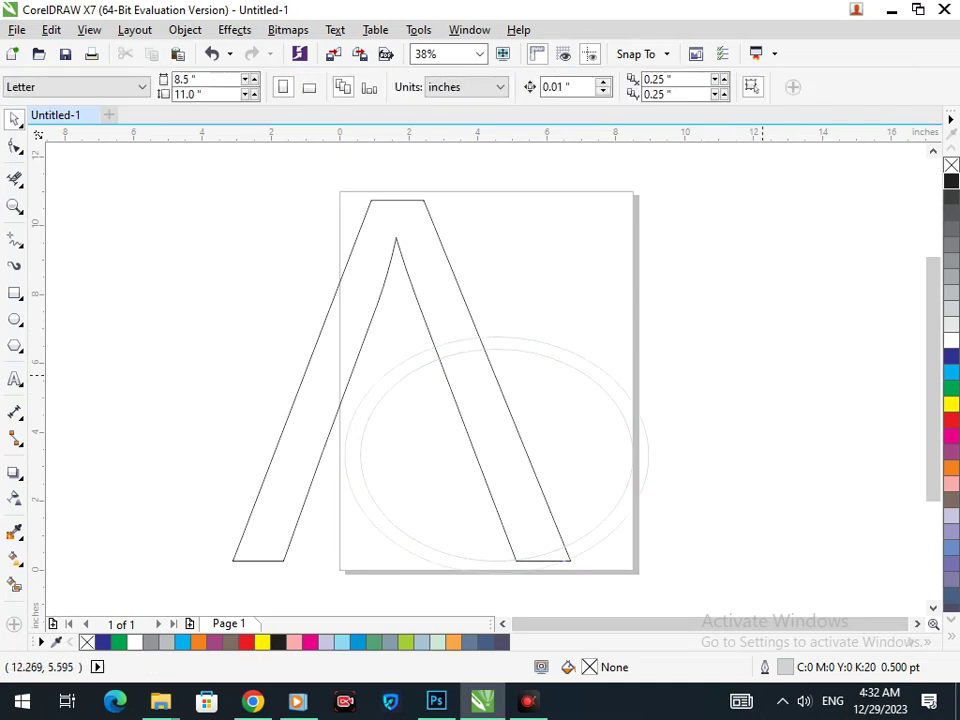
Reduce the height of both ellipses together to about 6.5 inches, ending at the A's baseline, and outline them in black.
{"action": "left_click_drag", "start_coordinate": [770, 314], "coordinate": [266, 583]}
{"action": "left_click_drag", "start_coordinate": [496, 563], "coordinate": [495, 548]}
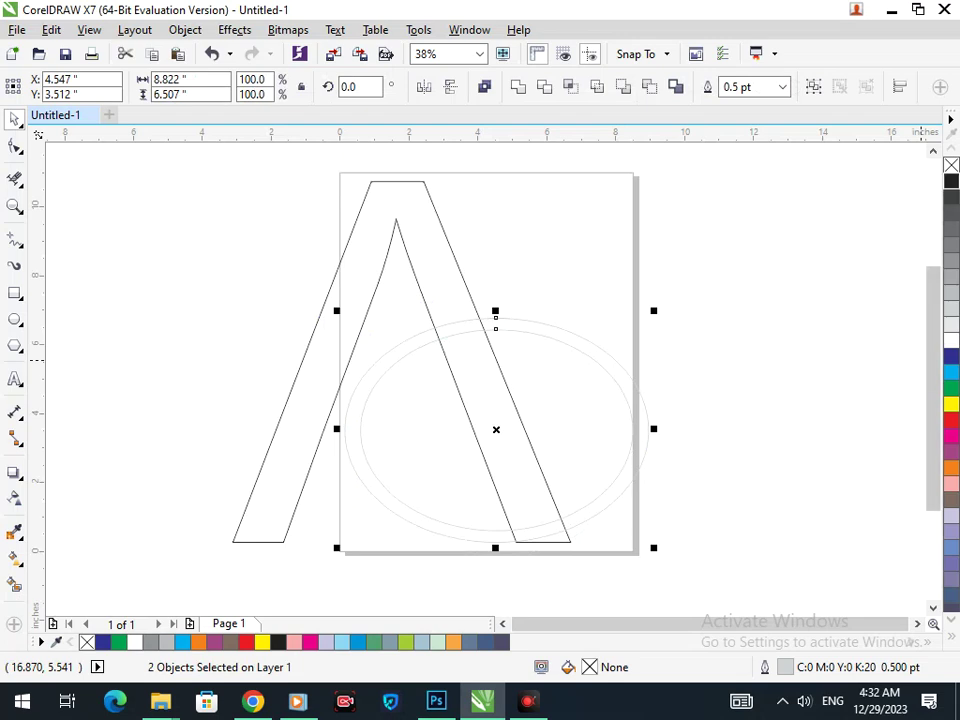
{"action": "right_click", "coordinate": [951, 181]}
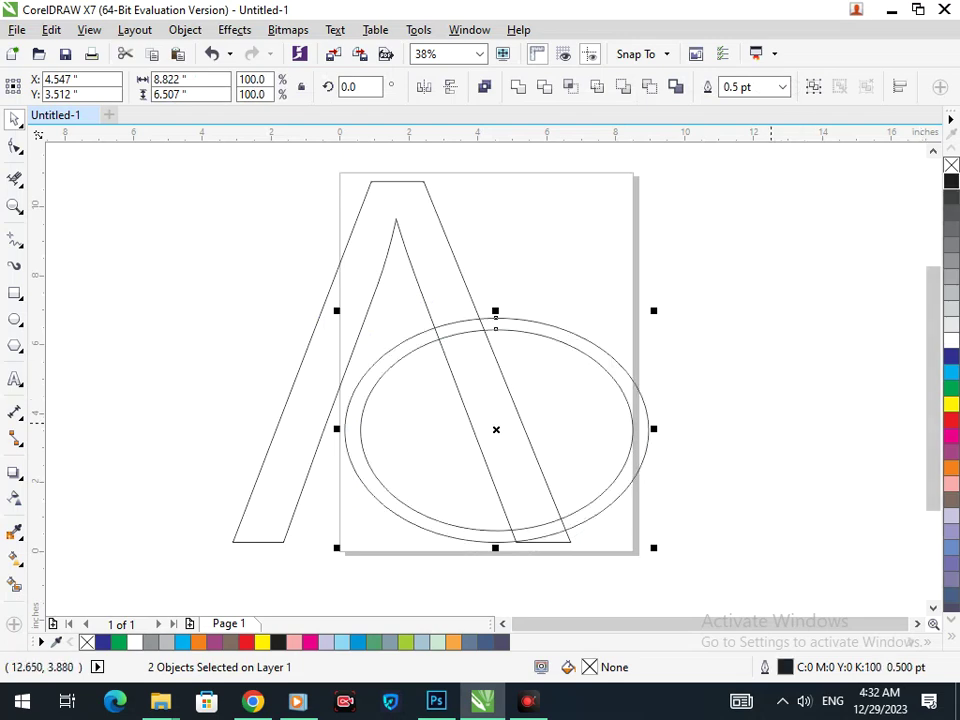
{"action": "left_click", "coordinate": [769, 426]}
Shrink the inner ellipse about its centre to widen the ring between the two ellipses.
{"action": "left_click", "coordinate": [588, 504]}
{"action": "left_click_drag", "start_coordinate": [352, 536], "coordinate": [358, 547]}
{"action": "left_click", "coordinate": [804, 446]}
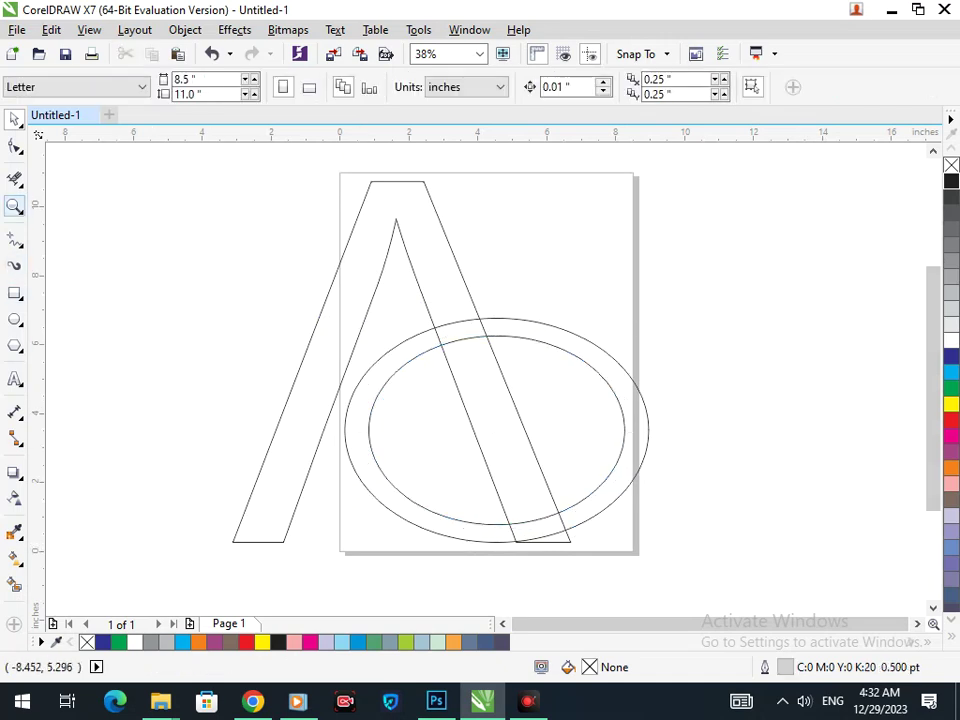
Delete the A's right-leg segments inside the inner ellipse and across the lower part of the ring with Virtual Segment Delete.
{"action": "left_click", "coordinate": [14, 178]}
{"action": "left_click_drag", "start_coordinate": [520, 402], "coordinate": [424, 420]}
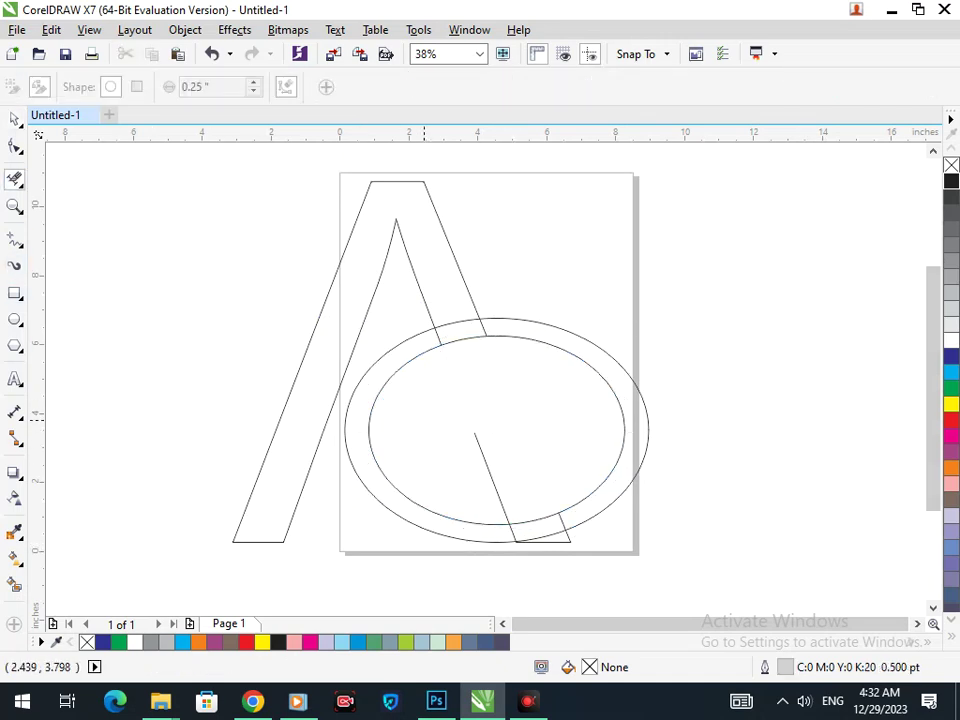
{"action": "left_click", "coordinate": [478, 441]}
{"action": "scroll", "coordinate": [488, 505], "scroll_direction": "up", "scroll_amount": 4}
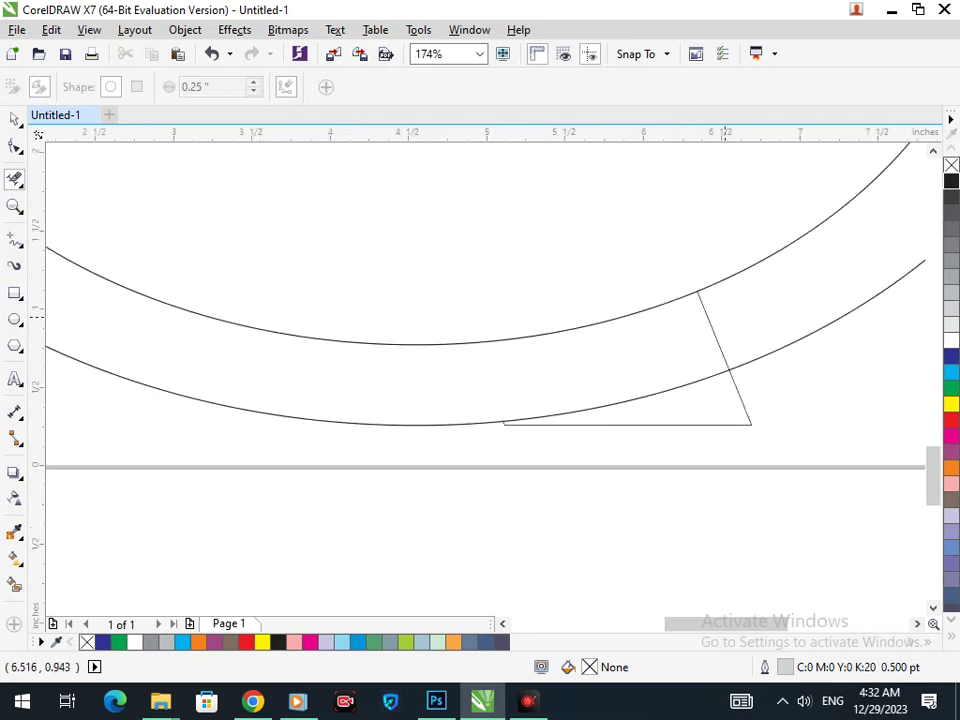
{"action": "scroll", "coordinate": [660, 400], "scroll_direction": "down", "scroll_amount": 4}
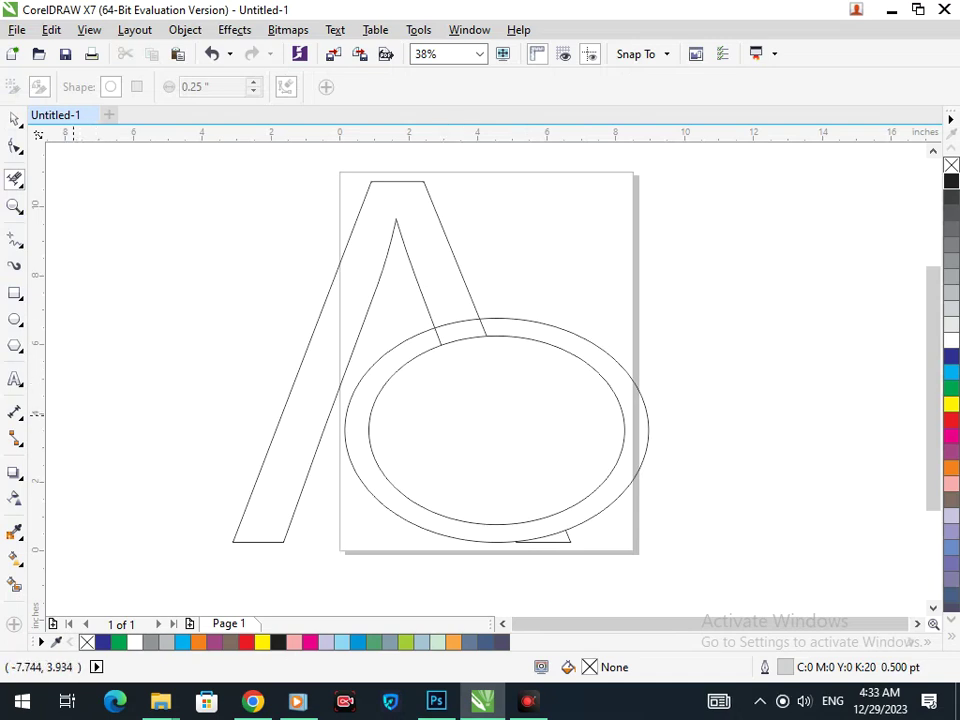
Add the text B in Arial, enlarge it to about 320 pt and place it in the middle of the inner ellipse.
{"action": "left_click", "coordinate": [705, 248]}
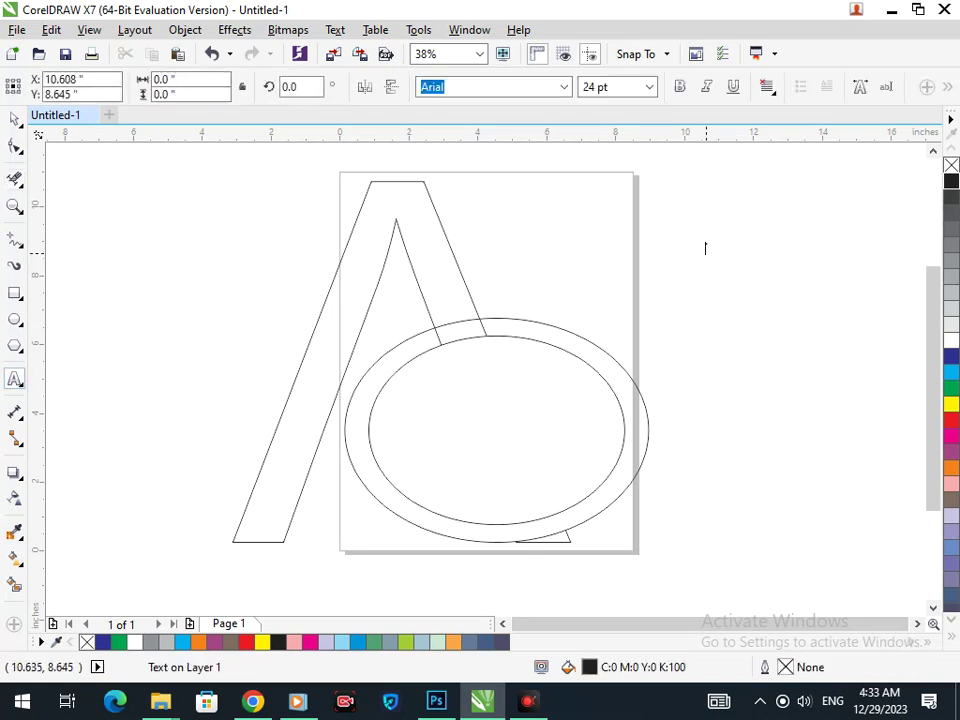
{"action": "type", "text": "B"}
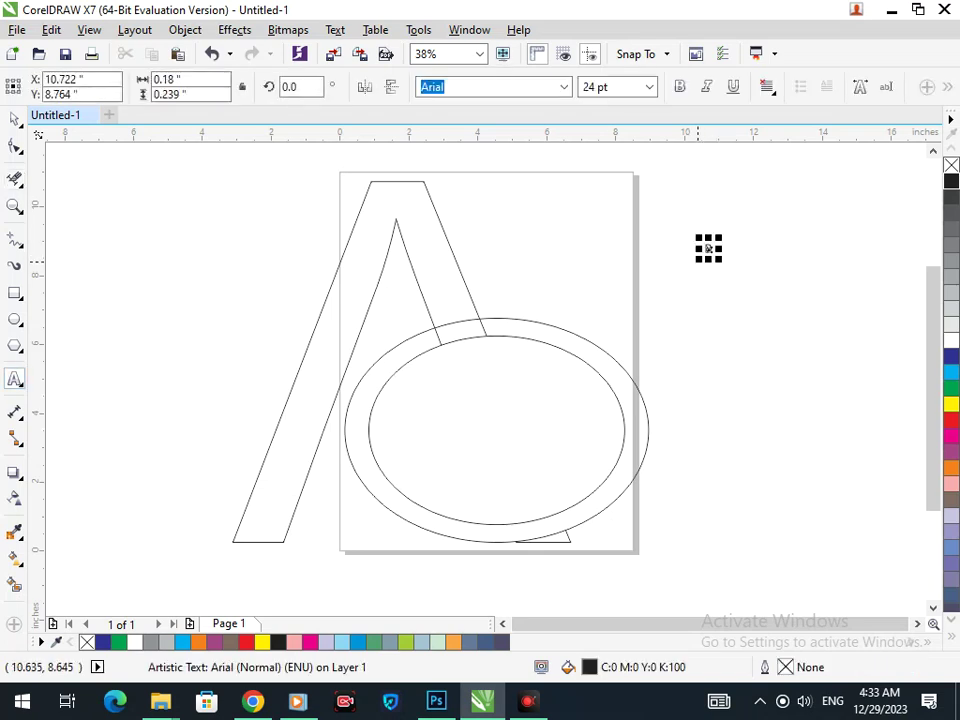
{"action": "left_click_drag", "start_coordinate": [675, 309], "coordinate": [660, 332]}
{"action": "left_click", "coordinate": [14, 119]}
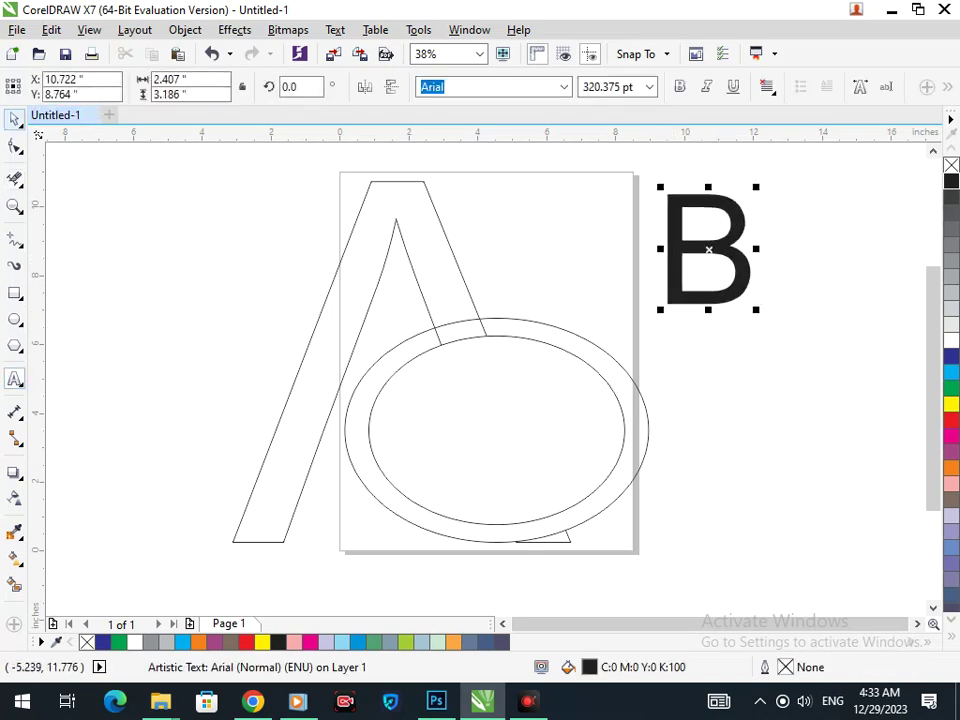
{"action": "left_click_drag", "start_coordinate": [673, 260], "coordinate": [465, 428]}
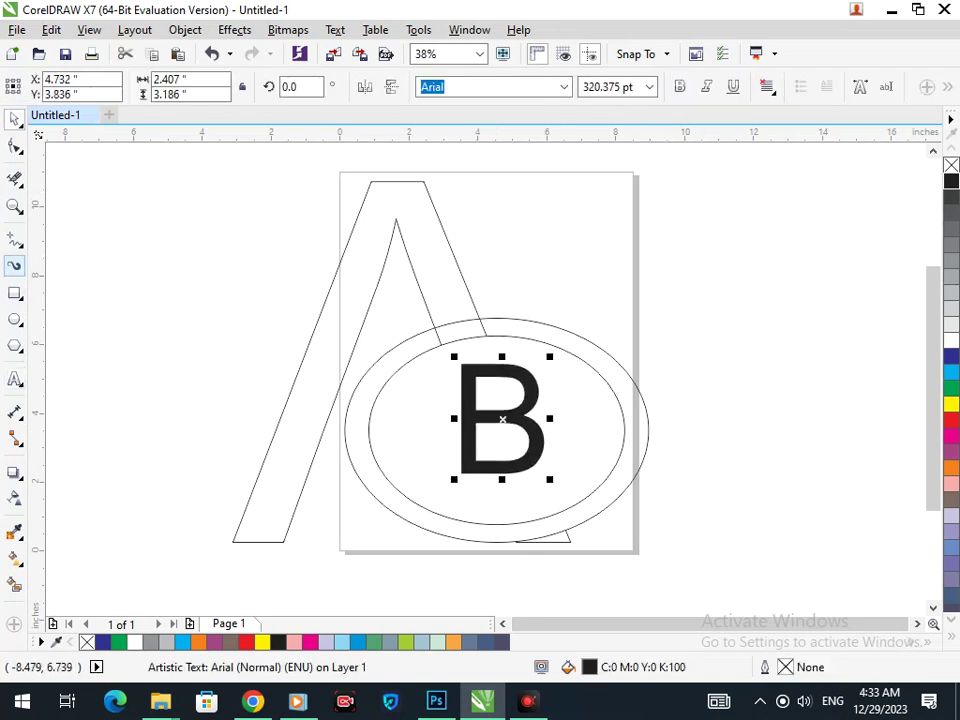
Draw 2-point lines from the inner ellipse's left edge to the B, from the B rightward, and about 3 inches vertically at the right.
{"action": "left_click", "coordinate": [14, 242]}
{"action": "left_click", "coordinate": [70, 257]}
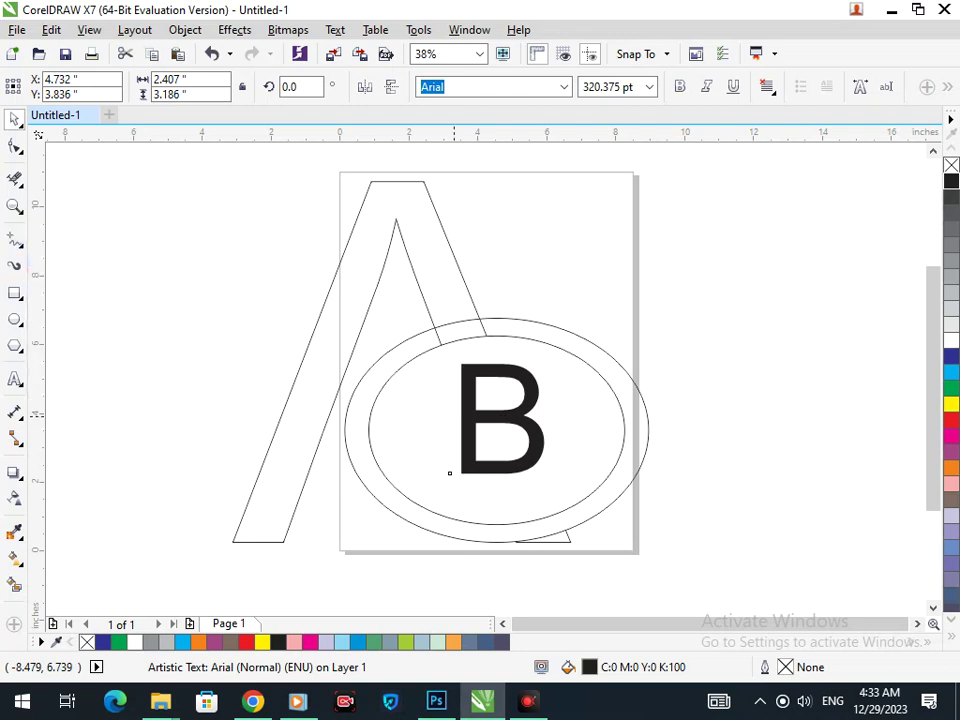
{"action": "mouse_move", "coordinate": [467, 428]}
{"action": "left_mouse_down"}
{"action": "mouse_move", "coordinate": [360, 437]}
{"action": "mouse_move", "coordinate": [413, 432]}
{"action": "mouse_move", "coordinate": [397, 432]}
{"action": "left_mouse_up"}
{"action": "key", "text": "ctrl+z"}
{"action": "key", "text": "ctrl+z"}
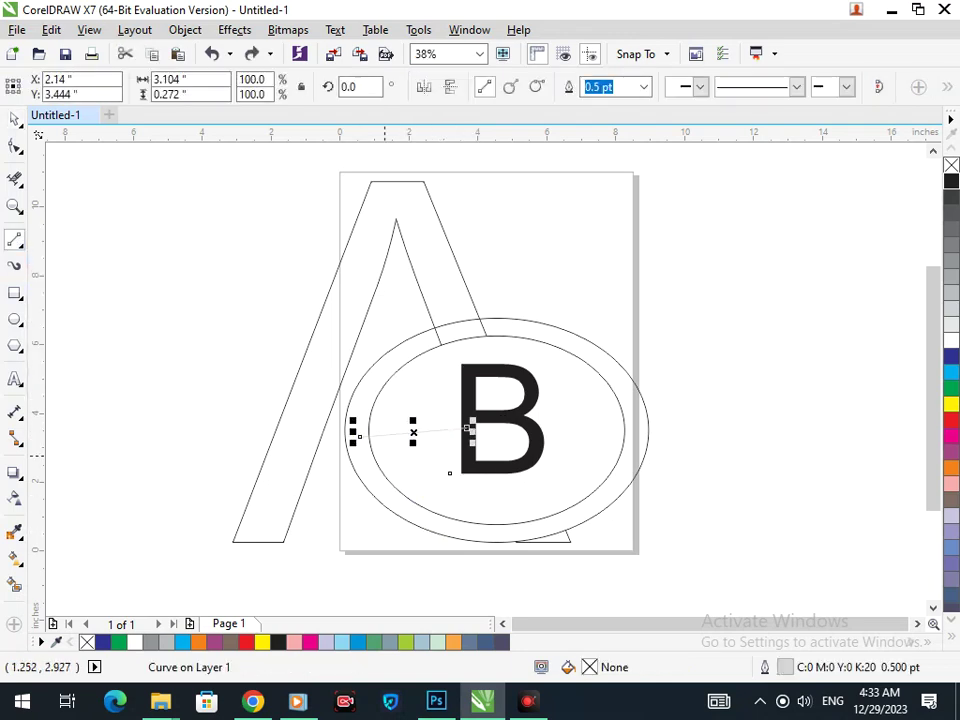
{"action": "left_click_drag", "start_coordinate": [368, 429], "coordinate": [478, 429]}
{"action": "left_click_drag", "start_coordinate": [538, 437], "coordinate": [594, 531]}
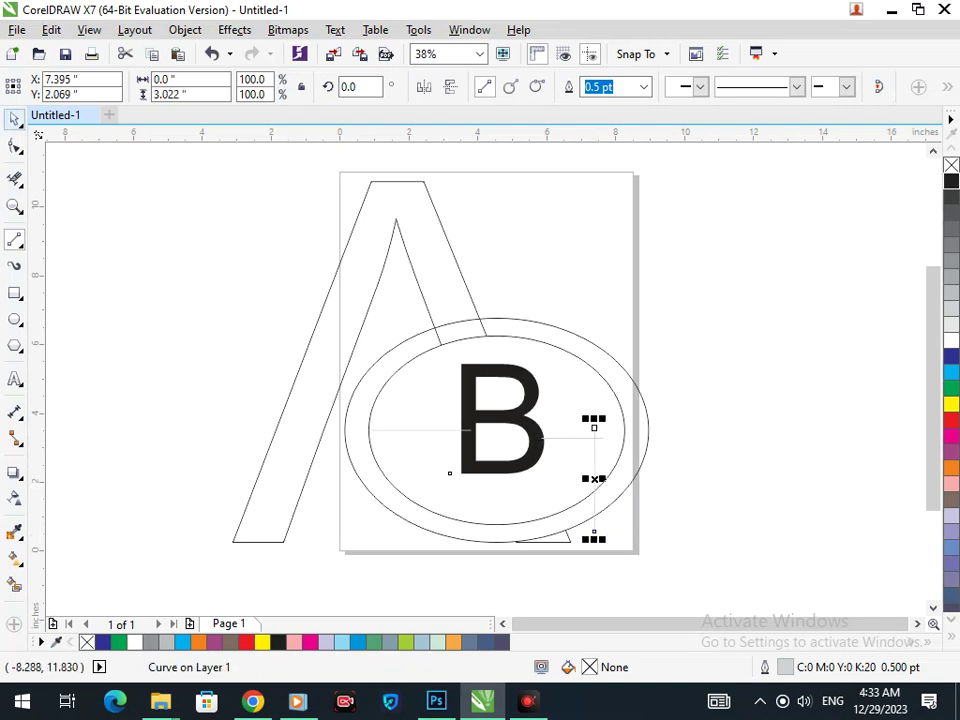
{"action": "left_click", "coordinate": [14, 119]}
{"action": "key", "text": "Escape"}
Move the horizontal and vertical lines beside the B up to its middle and stretch them together to about 2.67 inches wide.
{"action": "left_click_drag", "start_coordinate": [668, 442], "coordinate": [619, 451]}
{"action": "left_click", "coordinate": [594, 531]}
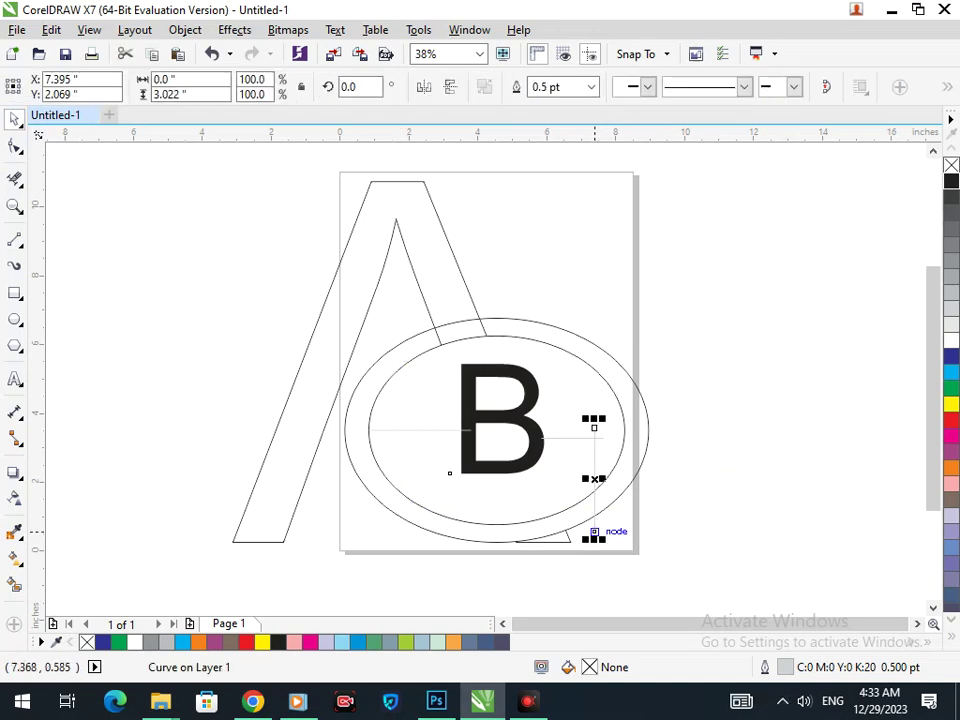
{"action": "left_click", "coordinate": [558, 437], "text": "shift"}
{"action": "left_click_drag", "start_coordinate": [559, 436], "coordinate": [536, 414]}
{"action": "left_click_drag", "start_coordinate": [586, 457], "coordinate": [610, 461]}
{"action": "left_click_drag", "start_coordinate": [620, 463], "coordinate": [635, 459]}
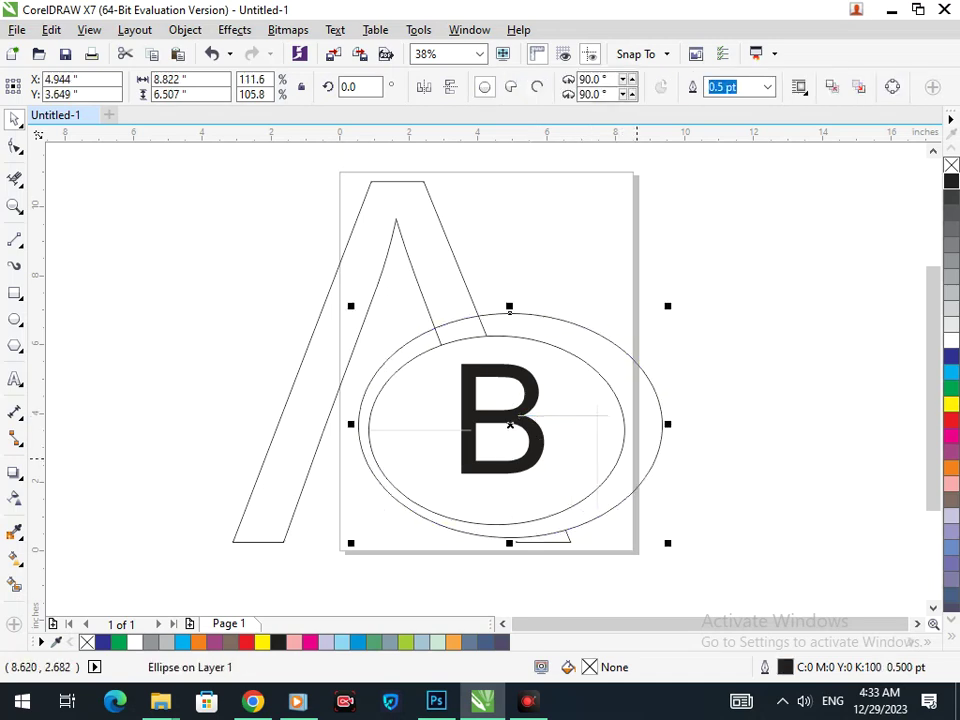
{"action": "key", "text": "ctrl+z"}
{"action": "key", "text": "Escape"}
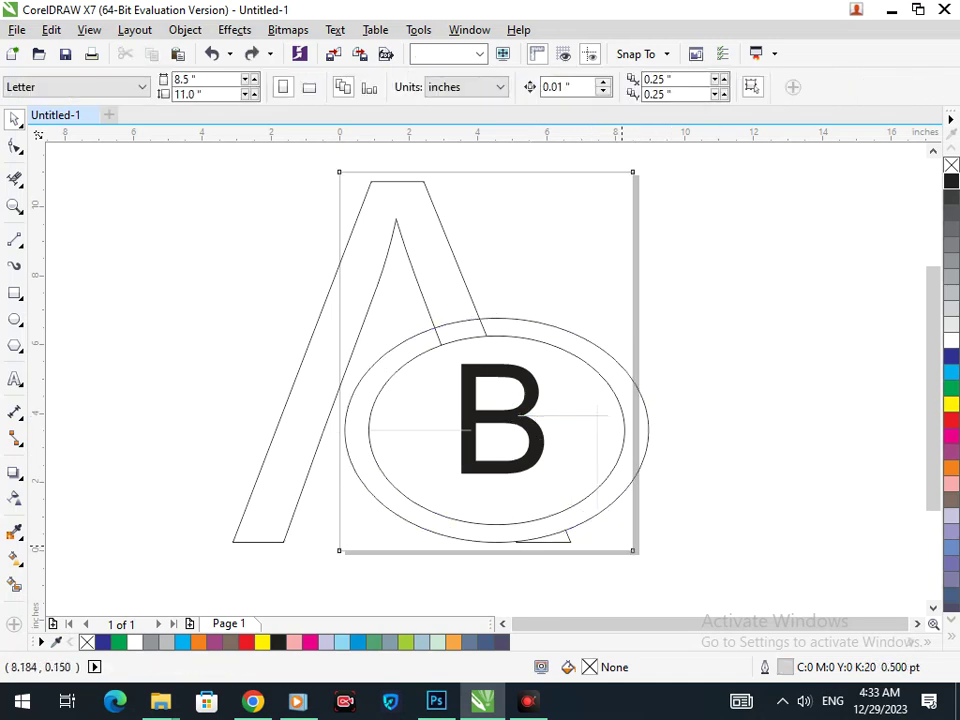
{"action": "left_click", "coordinate": [622, 547]}
Set the horizontal and vertical lines to the right of the B to a 24 pt black outline.
{"action": "left_click_drag", "start_coordinate": [696, 582], "coordinate": [506, 372]}
{"action": "left_click", "coordinate": [782, 87]}
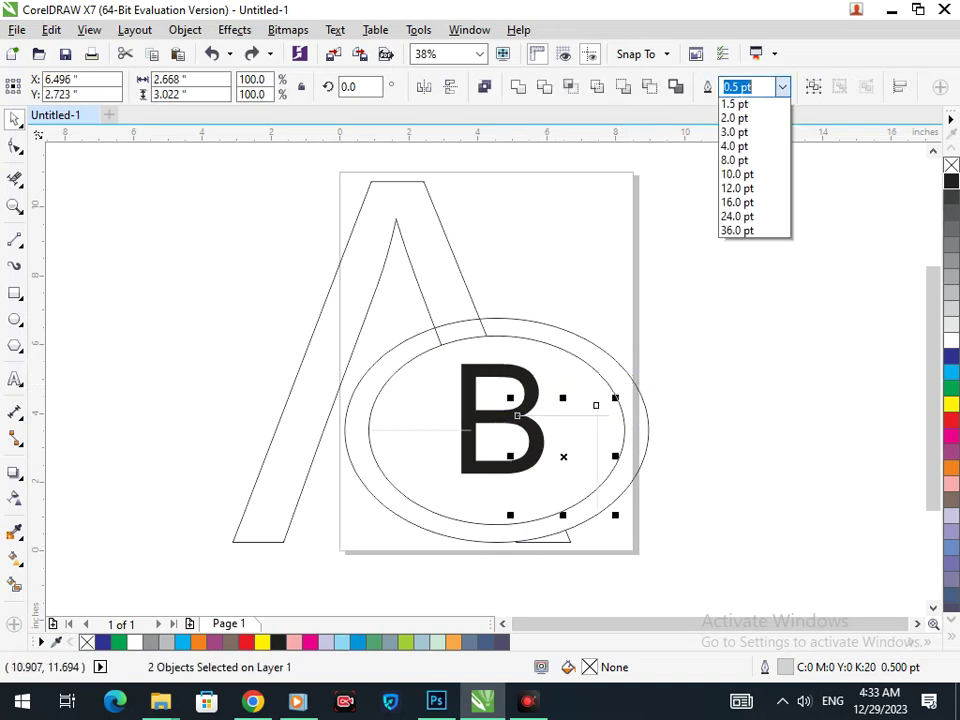
{"action": "left_click", "coordinate": [739, 287]}
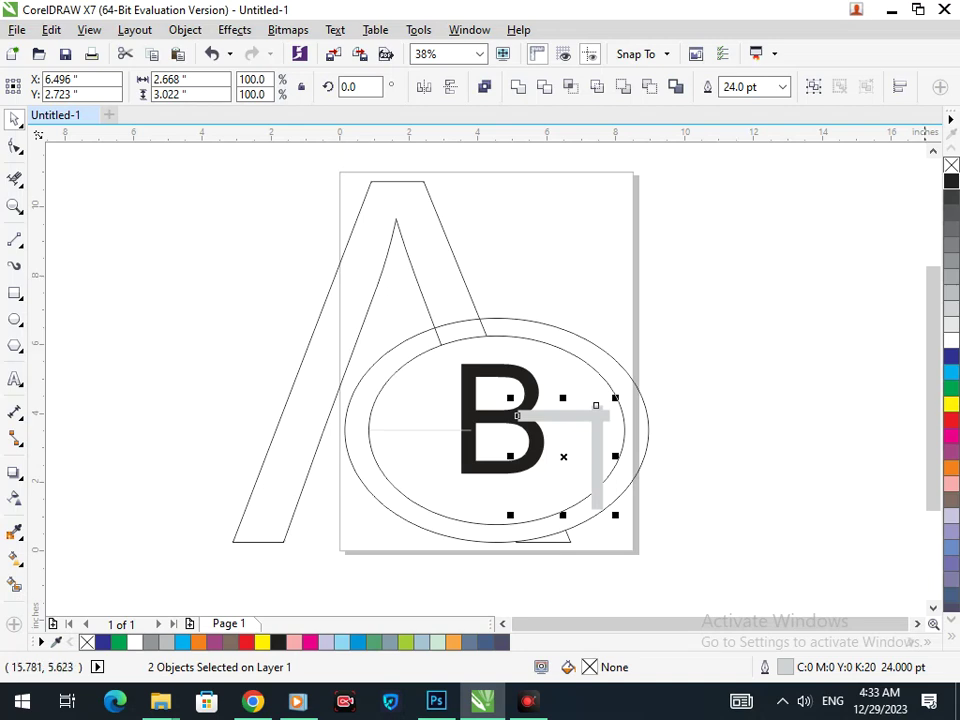
{"action": "right_click", "coordinate": [951, 181]}
{"action": "left_click", "coordinate": [740, 430]}
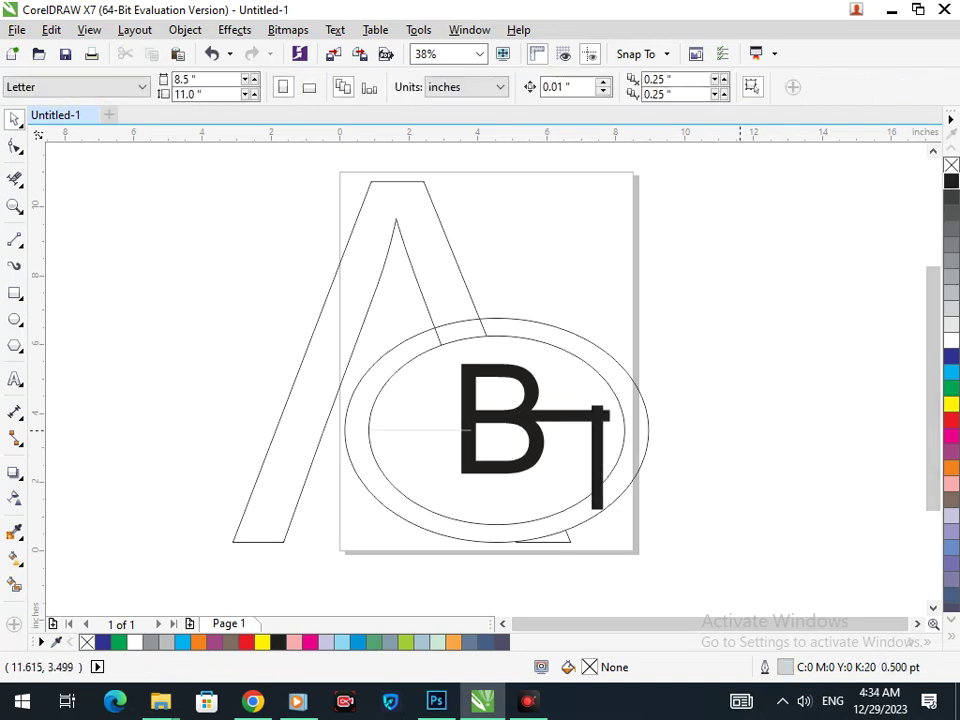
Nudge the thick vertical line right and down until it forms a clean corner with the end of the horizontal line.
{"action": "left_click", "coordinate": [594, 502]}
{"action": "key", "text": "Right"}
{"action": "key", "text": "Right"}
{"action": "key", "text": "Right"}
{"action": "key", "text": "Right"}
{"action": "key", "text": "Right"}
{"action": "key", "text": "Right"}
{"action": "key", "text": "Right"}
{"action": "key", "text": "Right"}
{"action": "key", "text": "Right"}
{"action": "key", "text": "Right"}
{"action": "key", "text": "Right"}
{"action": "key", "text": "Right"}
{"action": "key", "text": "Right"}
{"action": "key", "text": "Right"}
{"action": "key", "text": "Right"}
{"action": "key", "text": "Right"}
{"action": "key", "text": "Right"}
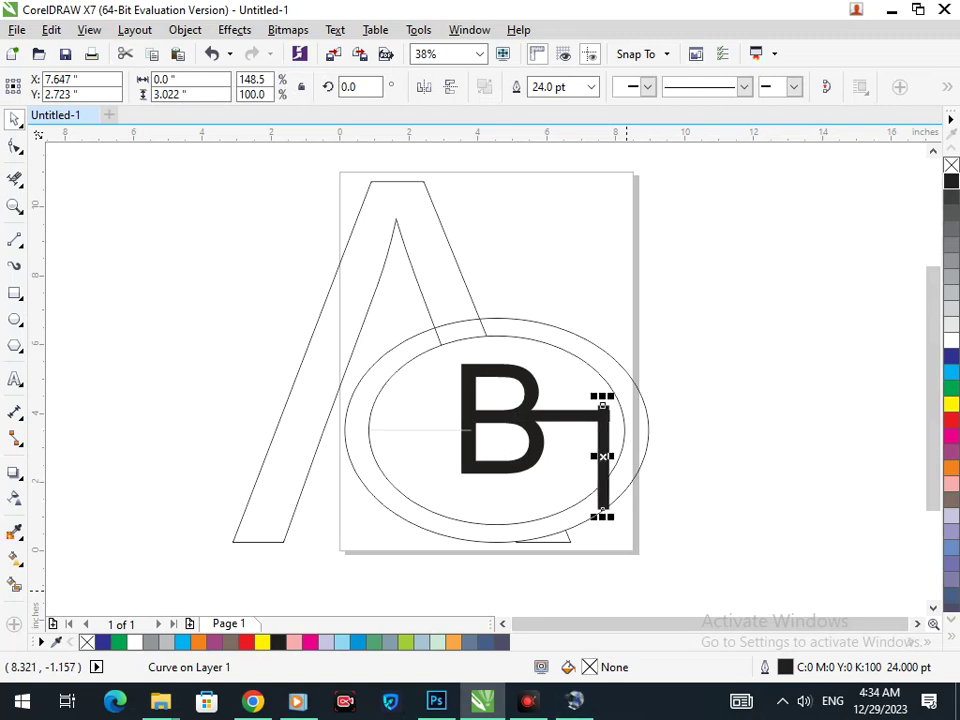
{"action": "key", "text": "Down"}
{"action": "key", "text": "Down"}
{"action": "key", "text": "Down"}
{"action": "key", "text": "Down"}
{"action": "key", "text": "Down"}
{"action": "key", "text": "Down"}
{"action": "key", "text": "Down"}
{"action": "key", "text": "Down"}
{"action": "key", "text": "Down"}
{"action": "key", "text": "Right"}
{"action": "key", "text": "Down"}
{"action": "key", "text": "Right"}
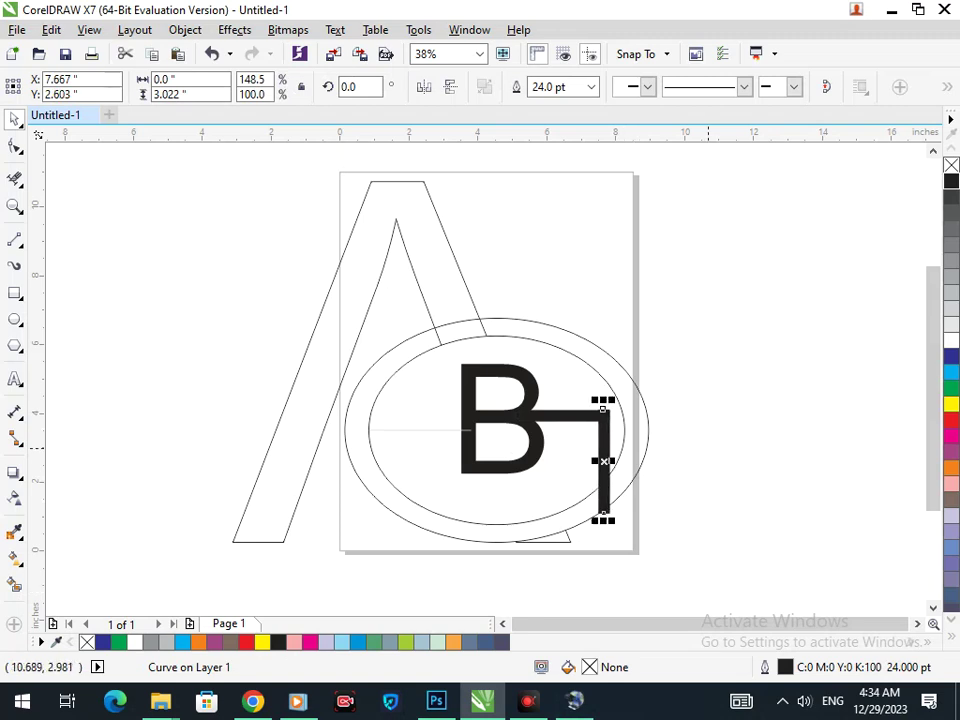
{"action": "left_click", "coordinate": [661, 453]}
Move the thin line left of the B up to the letter's middle and give it a 24 pt black outline.
{"action": "left_click", "coordinate": [420, 431]}
{"action": "left_click_drag", "start_coordinate": [421, 431], "coordinate": [416, 421]}
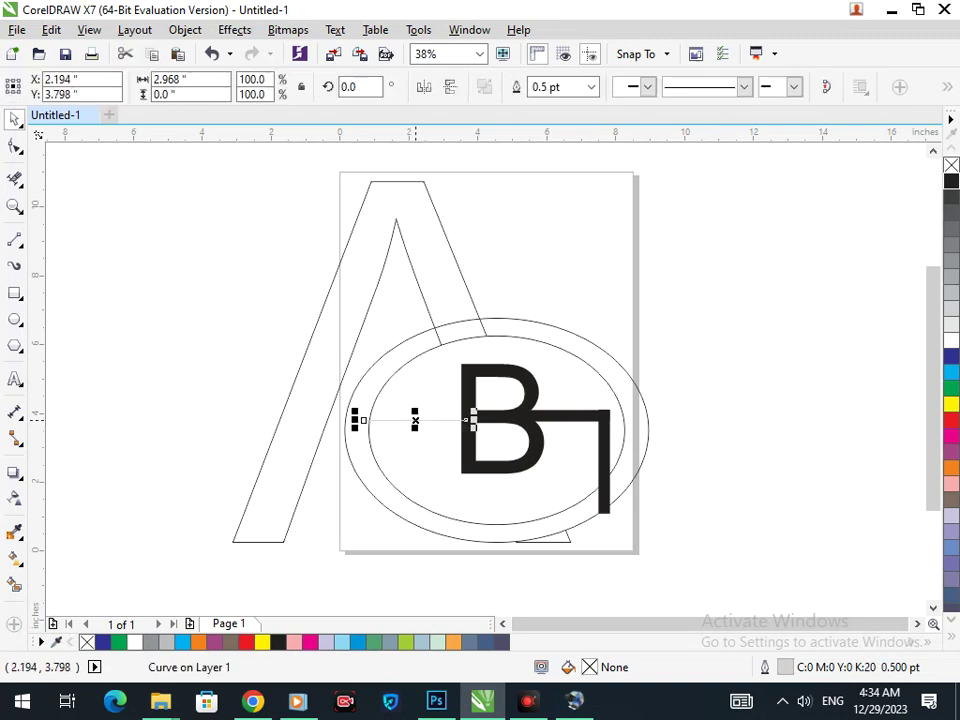
{"action": "left_click", "coordinate": [591, 87]}
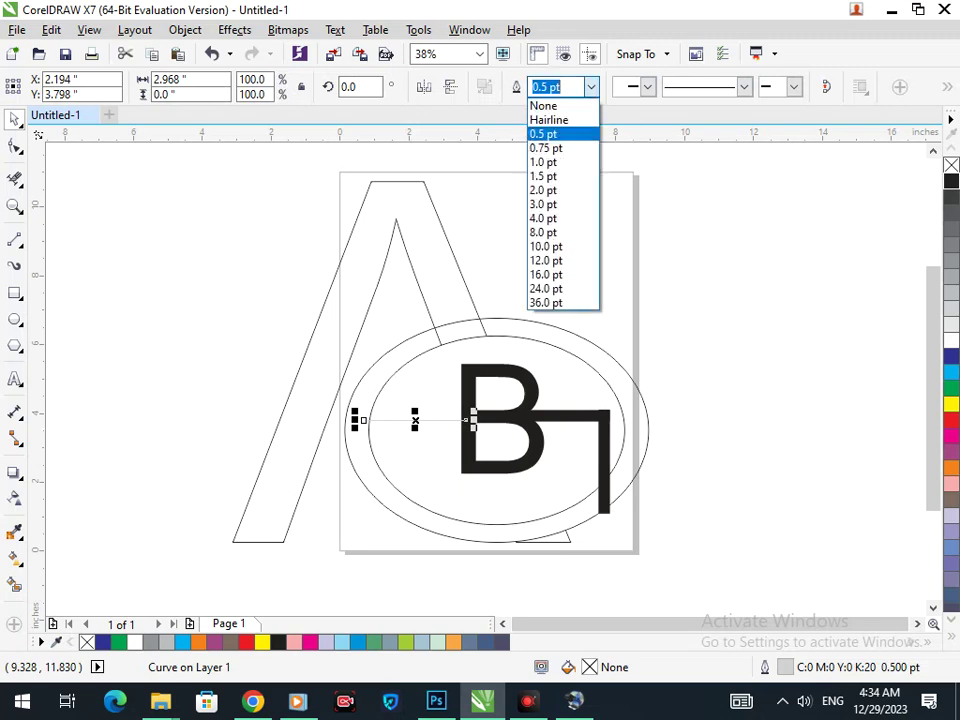
{"action": "left_click", "coordinate": [546, 288]}
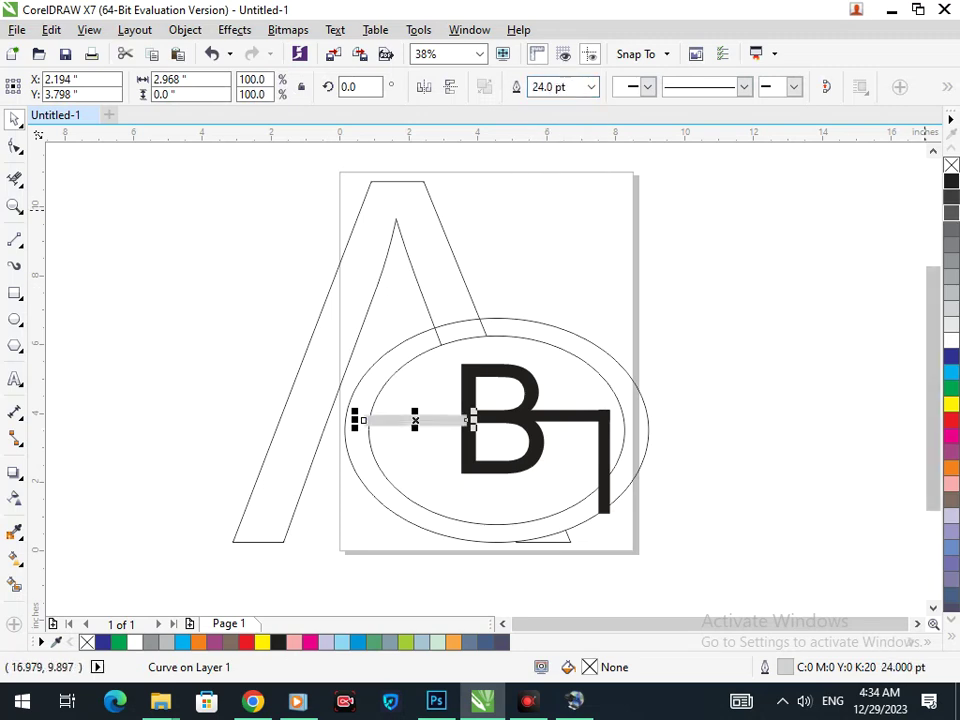
{"action": "right_click", "coordinate": [951, 181]}
{"action": "left_click", "coordinate": [742, 322]}
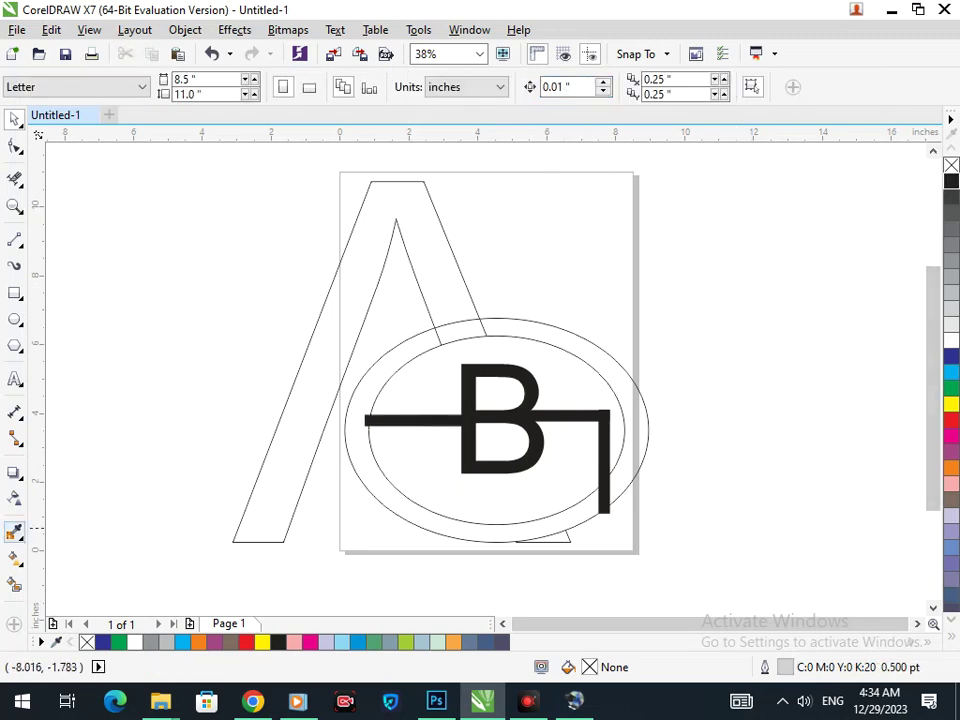
Move the thick bar left of the B down to its lower half and raise the two right-hand bars toward its upper half.
{"action": "left_click_drag", "start_coordinate": [415, 426], "coordinate": [412, 454]}
{"action": "left_click_drag", "start_coordinate": [560, 411], "coordinate": [565, 393]}
{"action": "left_click_drag", "start_coordinate": [605, 444], "coordinate": [605, 429]}
Rotate and stretch the thick vertical bar into a nearly horizontal extension about 6.66 inches wide, running from the right-hand bar past the ring.
{"action": "left_click_drag", "start_coordinate": [602, 504], "coordinate": [732, 450]}
{"action": "left_click", "coordinate": [603, 511]}
{"action": "left_click", "coordinate": [641, 463]}
{"action": "mouse_move", "coordinate": [641, 463]}
{"action": "left_mouse_down"}
{"action": "mouse_move", "coordinate": [705, 400]}
{"action": "mouse_move", "coordinate": [749, 402]}
{"action": "left_mouse_up"}
{"action": "left_click", "coordinate": [749, 402]}
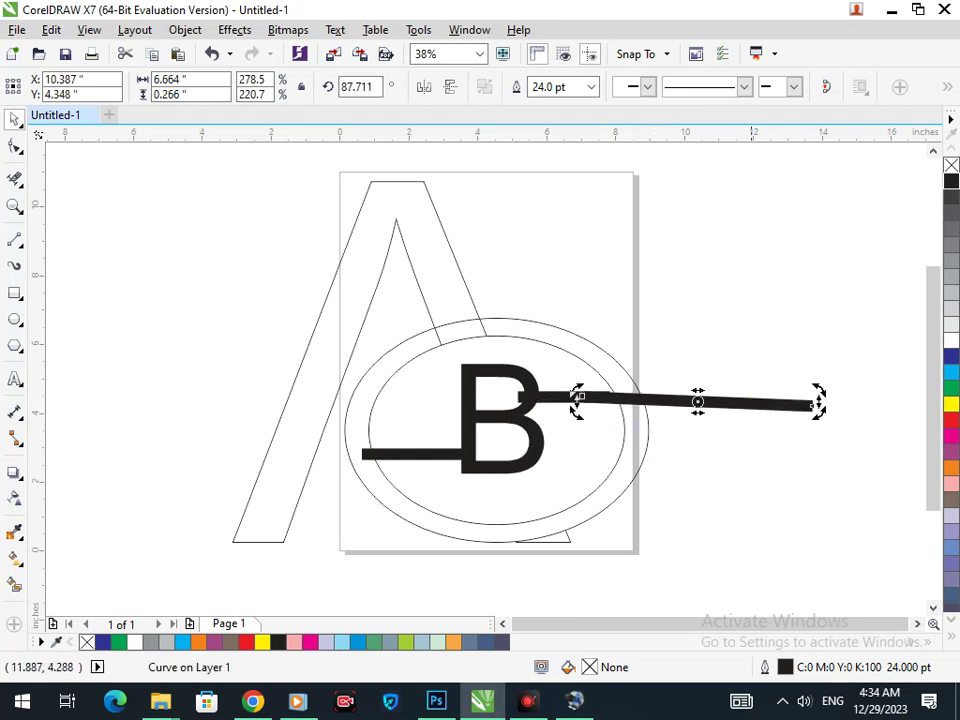
{"action": "left_click_drag", "start_coordinate": [825, 414], "coordinate": [826, 412]}
{"action": "left_click", "coordinate": [707, 449]}
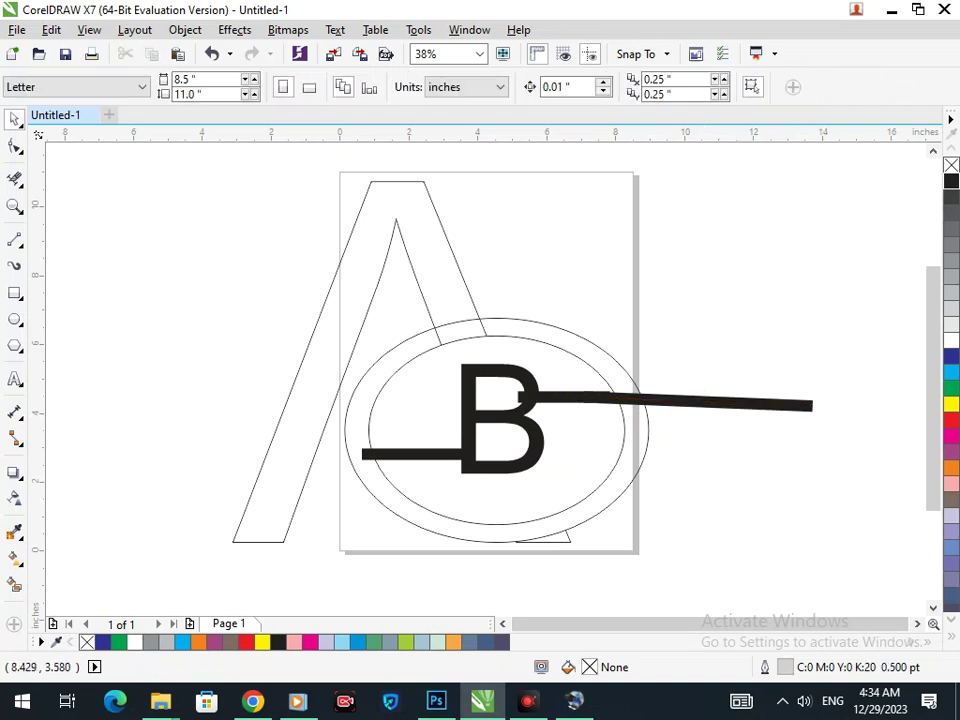
Rotate the long extension bar slightly so it runs nearly level with the bar attached to the B.
{"action": "scroll", "coordinate": [680, 400], "scroll_direction": "up", "scroll_amount": 4}
{"action": "left_click", "coordinate": [214, 432]}
{"action": "left_click", "coordinate": [214, 434]}
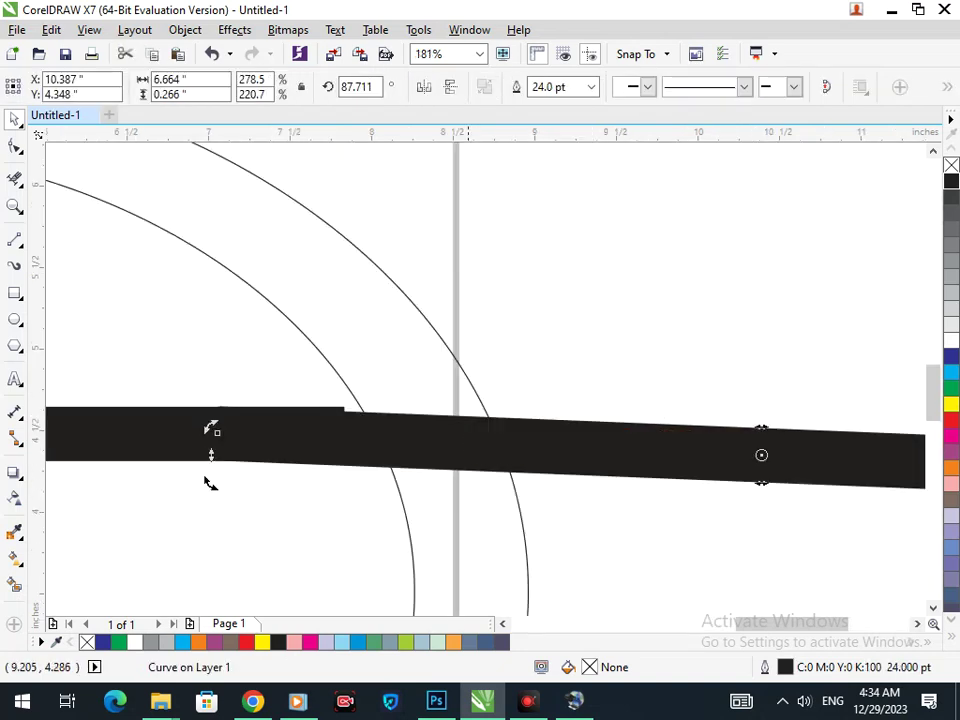
{"action": "scroll", "coordinate": [577, 400], "scroll_direction": "down", "scroll_amount": 4}
{"action": "left_click_drag", "start_coordinate": [823, 399], "coordinate": [822, 393]}
{"action": "scroll", "coordinate": [577, 397], "scroll_direction": "up", "scroll_amount": 2}
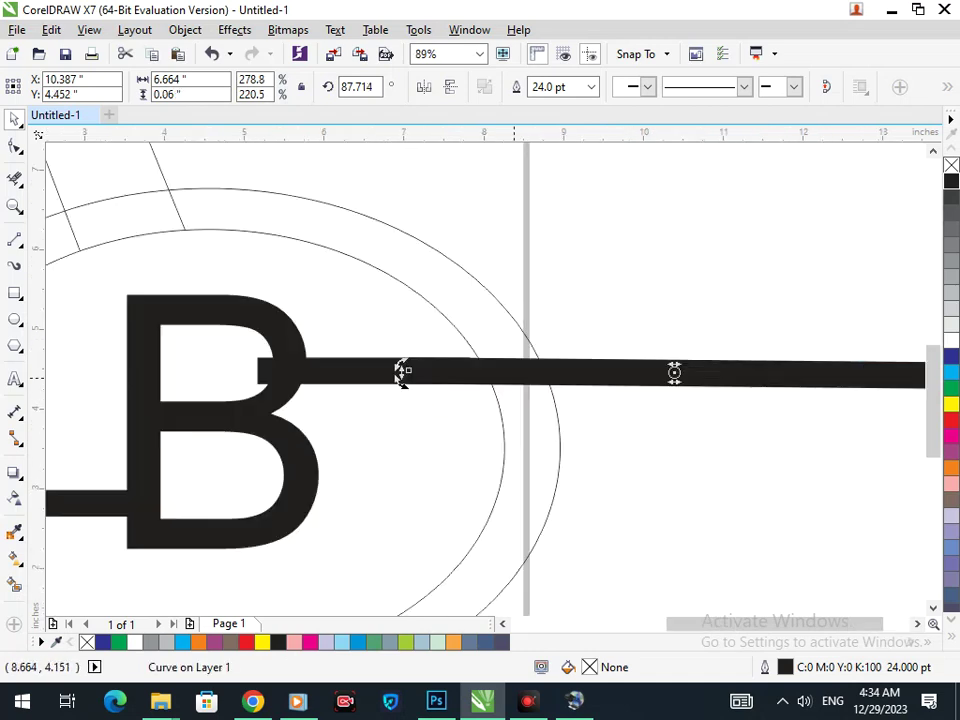
{"action": "scroll", "coordinate": [610, 431], "scroll_direction": "down", "scroll_amount": 2}
{"action": "left_click", "coordinate": [682, 502]}
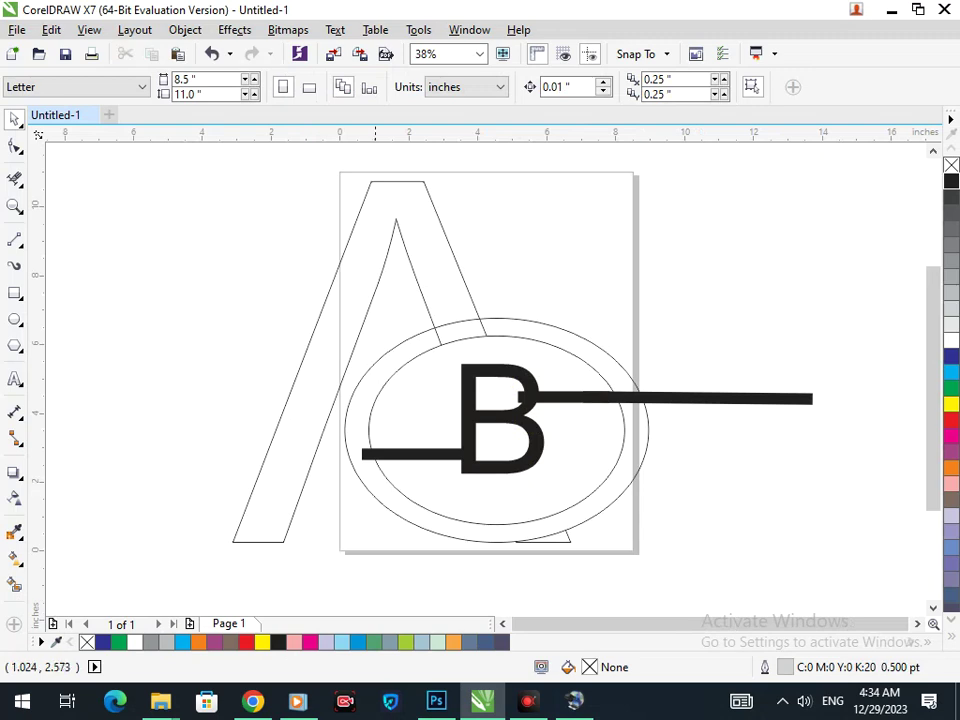
Stretch the bar left of the B outward to about 3.6 inches wide so it crosses the ring's left side.
{"action": "left_click", "coordinate": [363, 454]}
{"action": "left_click_drag", "start_coordinate": [353, 456], "coordinate": [329, 454]}
{"action": "left_click", "coordinate": [330, 508]}
{"action": "left_click", "coordinate": [401, 454]}
{"action": "left_click_drag", "start_coordinate": [404, 463], "coordinate": [403, 461]}
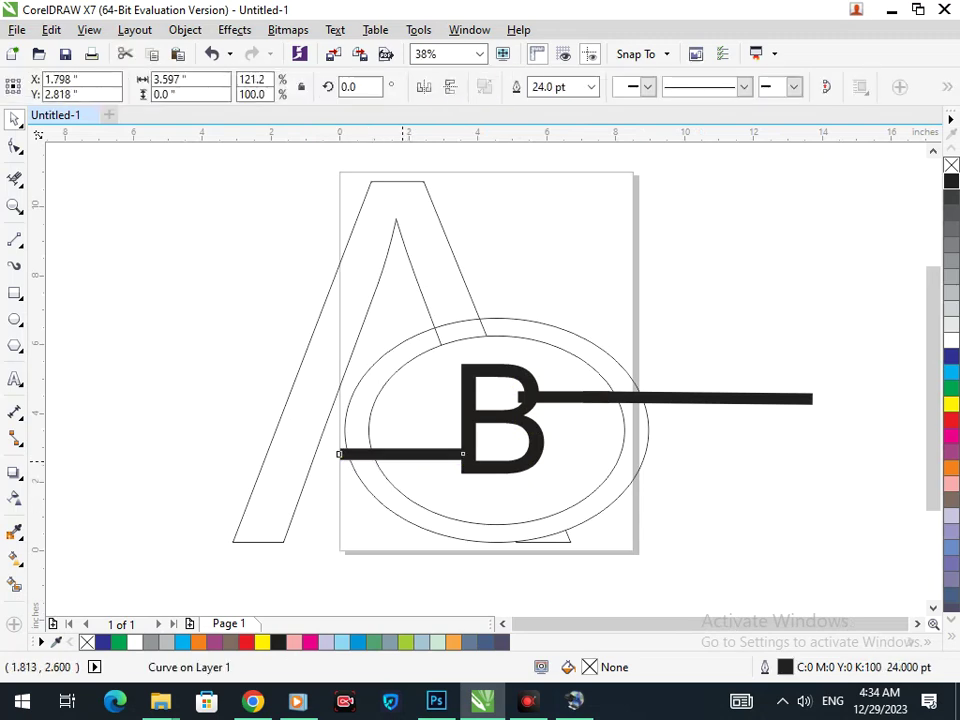
{"action": "left_click", "coordinate": [152, 385]}
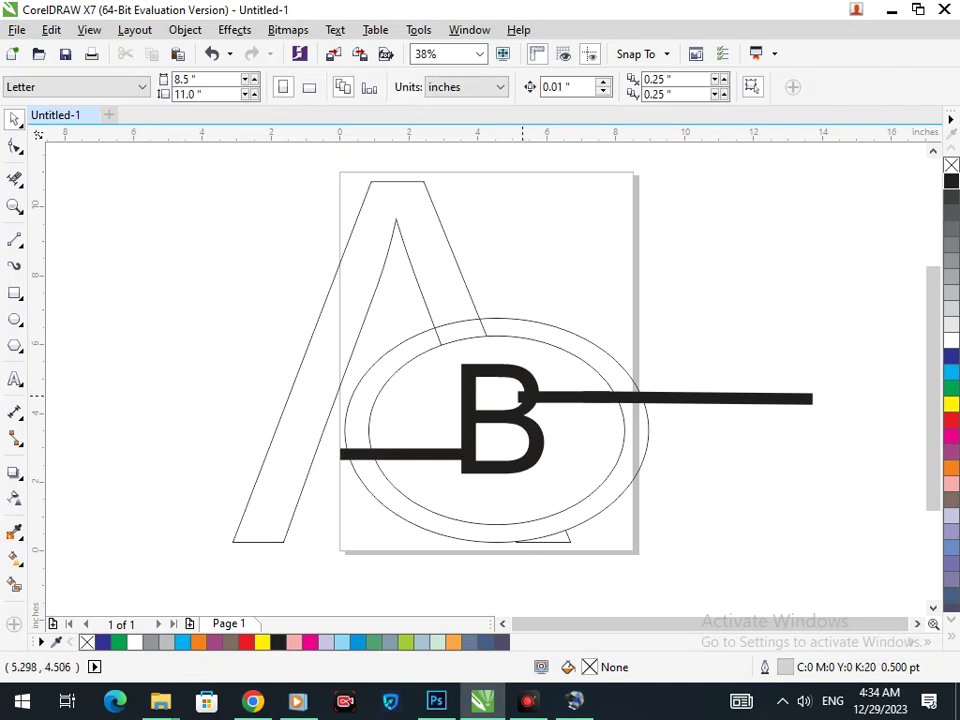
Shorten the horizontal bar right of the B to about 2.34 inches so its inner end sits within the letter's upper stroke.
{"action": "left_click", "coordinate": [521, 398]}
{"action": "left_click_drag", "start_coordinate": [511, 397], "coordinate": [528, 399]}
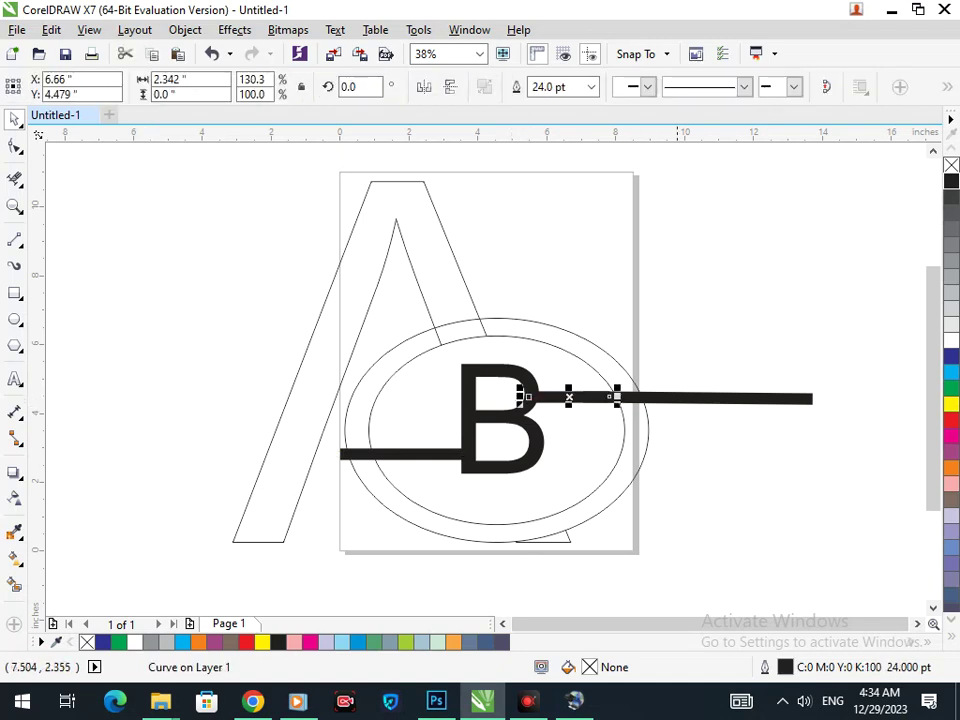
{"action": "left_click", "coordinate": [710, 504]}
{"action": "left_click", "coordinate": [815, 398]}
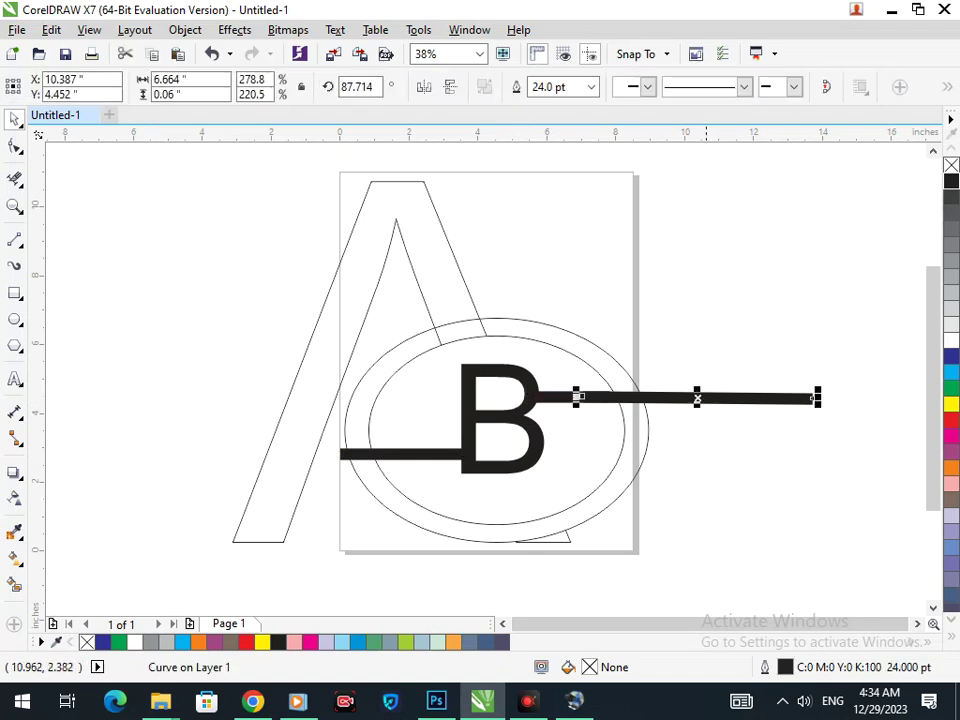
{"action": "left_click", "coordinate": [702, 478]}
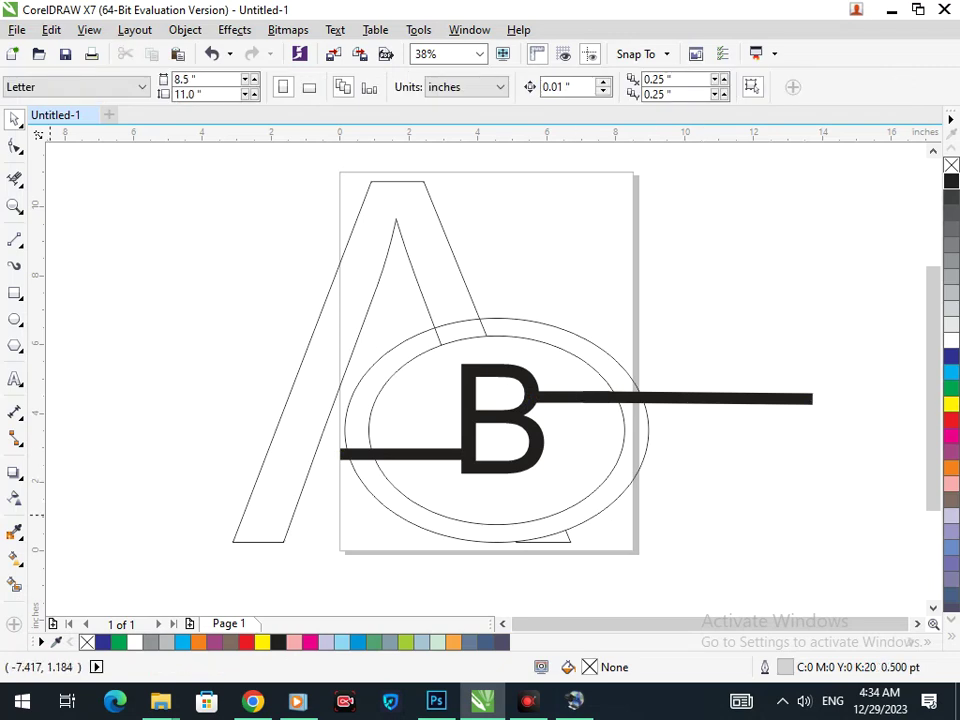
Smart Fill the ring's left, lower, right-edge and upper-right sections and the small sliver above the right bar with C:40 M:20 Y:0 K:40.
{"action": "left_click", "coordinate": [14, 584]}
{"action": "left_click", "coordinate": [362, 410]}
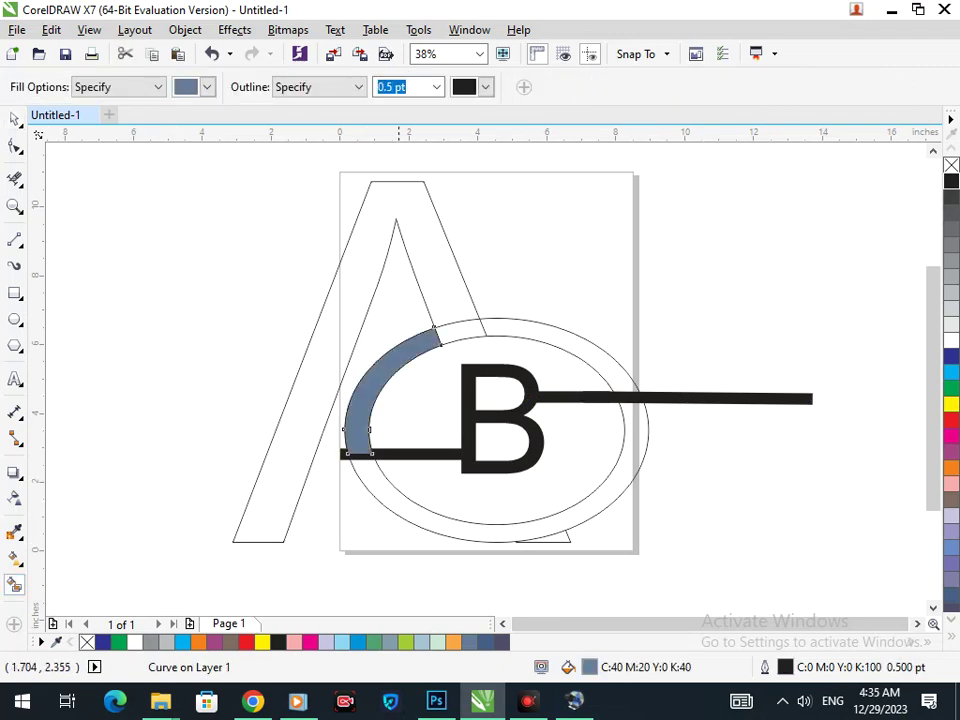
{"action": "left_click", "coordinate": [440, 526]}
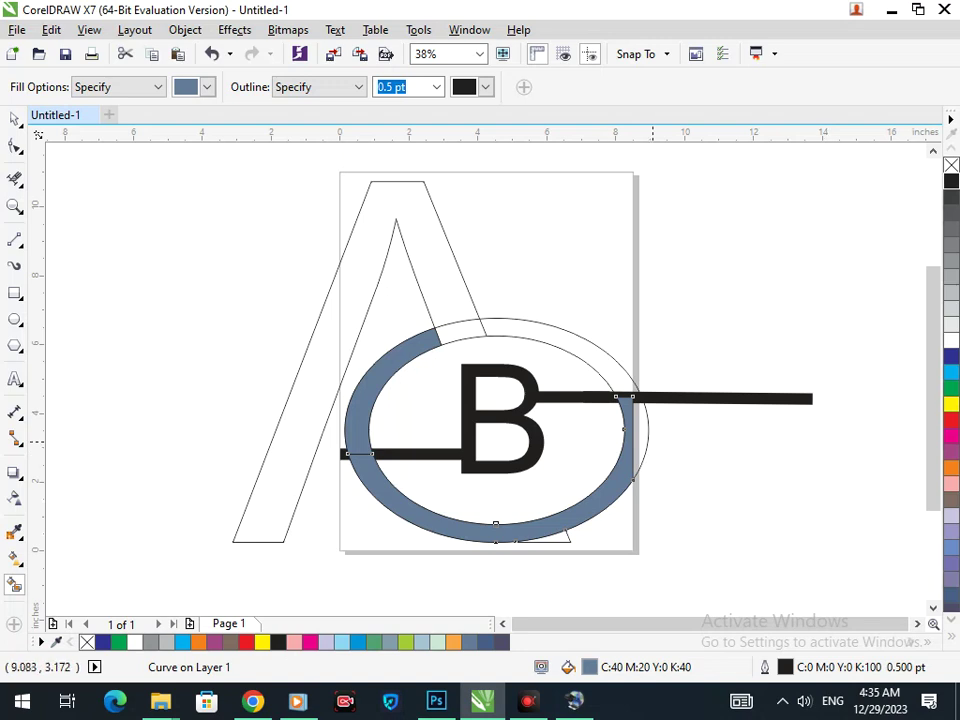
{"action": "left_click", "coordinate": [638, 436]}
{"action": "left_click", "coordinate": [603, 372]}
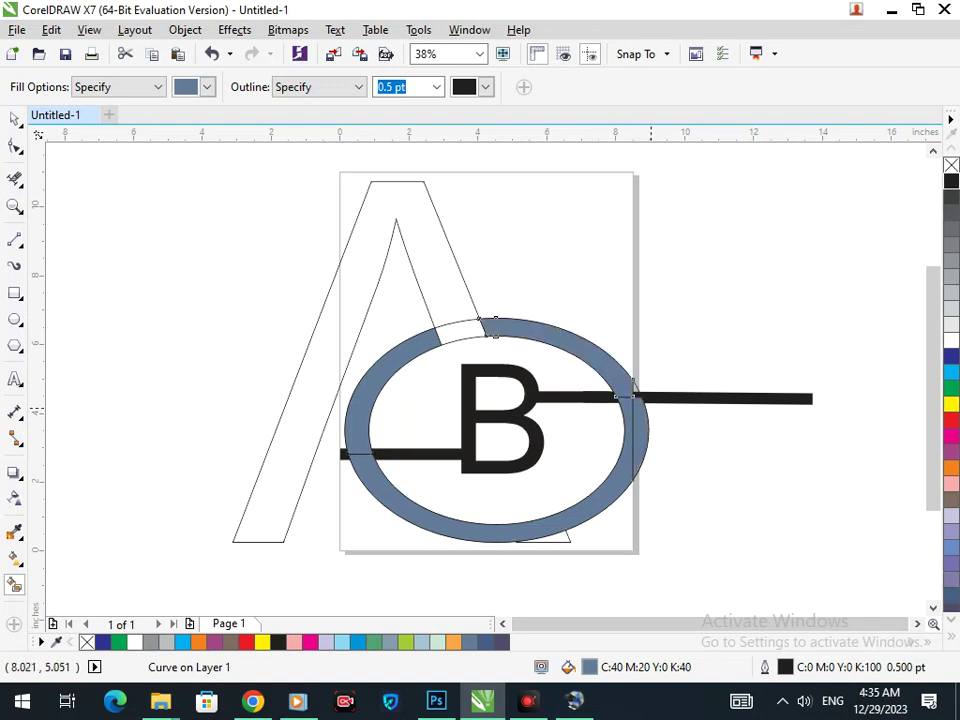
{"action": "left_click", "coordinate": [638, 390]}
Recolor the small sliver and the upper-right ring section dark blue, C:100 M:100 Y:0 K:0.
{"action": "left_click", "coordinate": [951, 356]}
{"action": "left_click", "coordinate": [617, 369]}
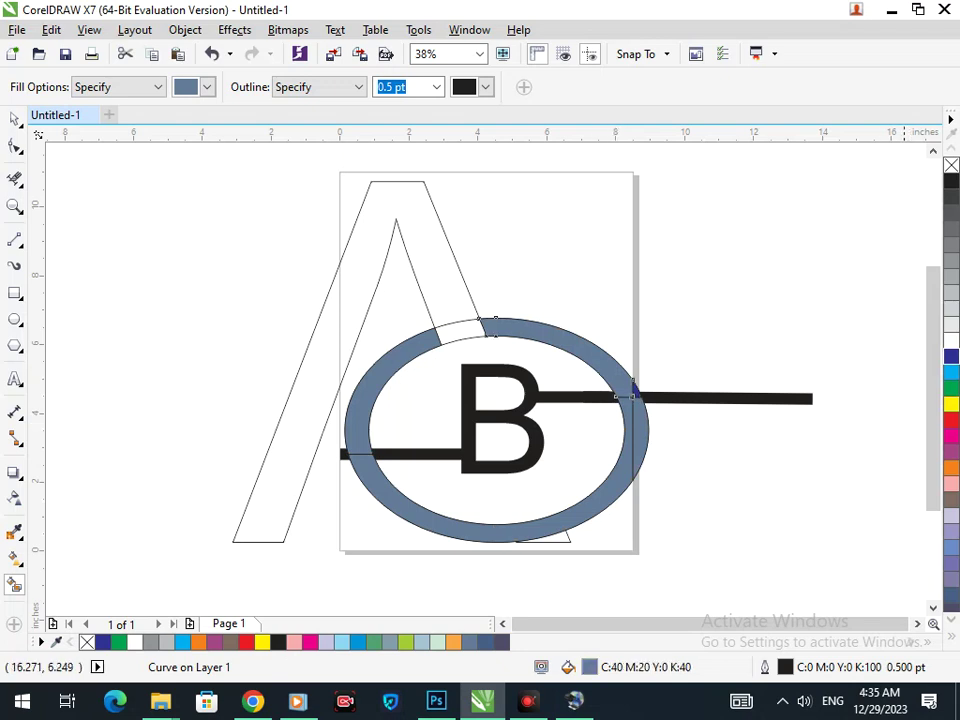
{"action": "left_click", "coordinate": [951, 356]}
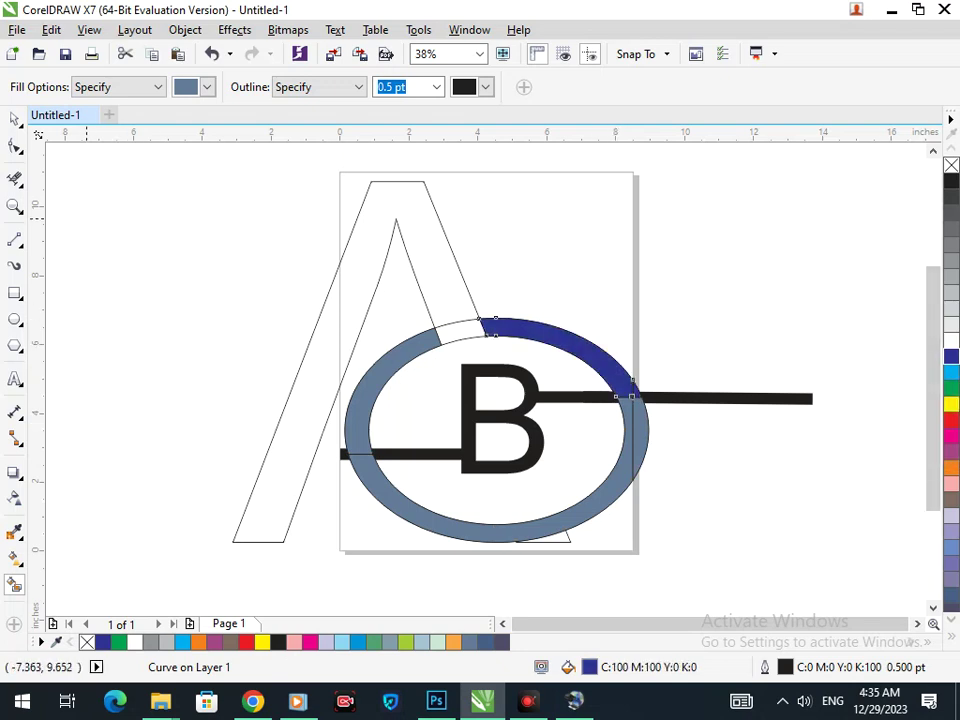
{"action": "left_click", "coordinate": [14, 119]}
{"action": "left_click", "coordinate": [220, 280]}
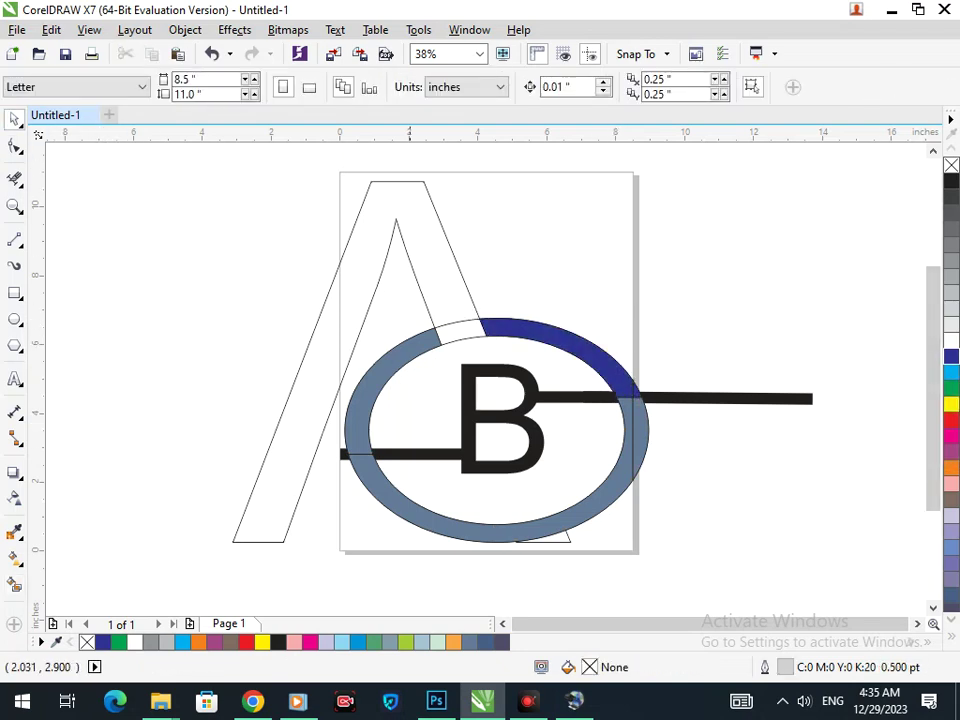
Set the fill and outline of the lower, right-edge and left ring sections to dark blue, C:100 M:100 Y:0 K:0.
{"action": "left_click", "coordinate": [576, 518]}
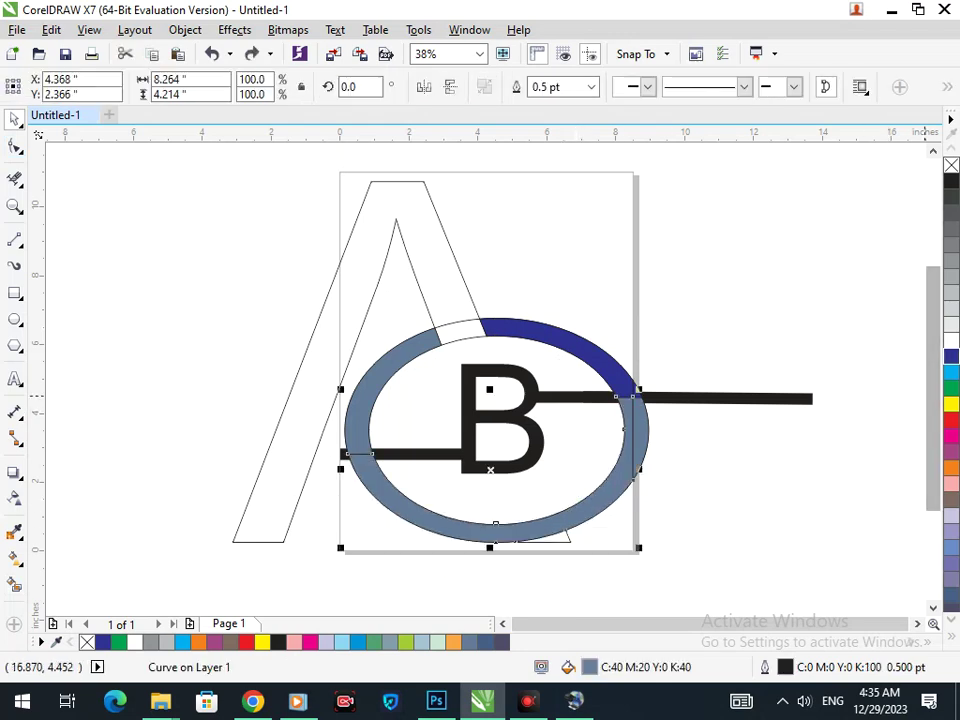
{"action": "left_click", "coordinate": [951, 356]}
{"action": "key", "text": "Escape"}
{"action": "left_click", "coordinate": [647, 432]}
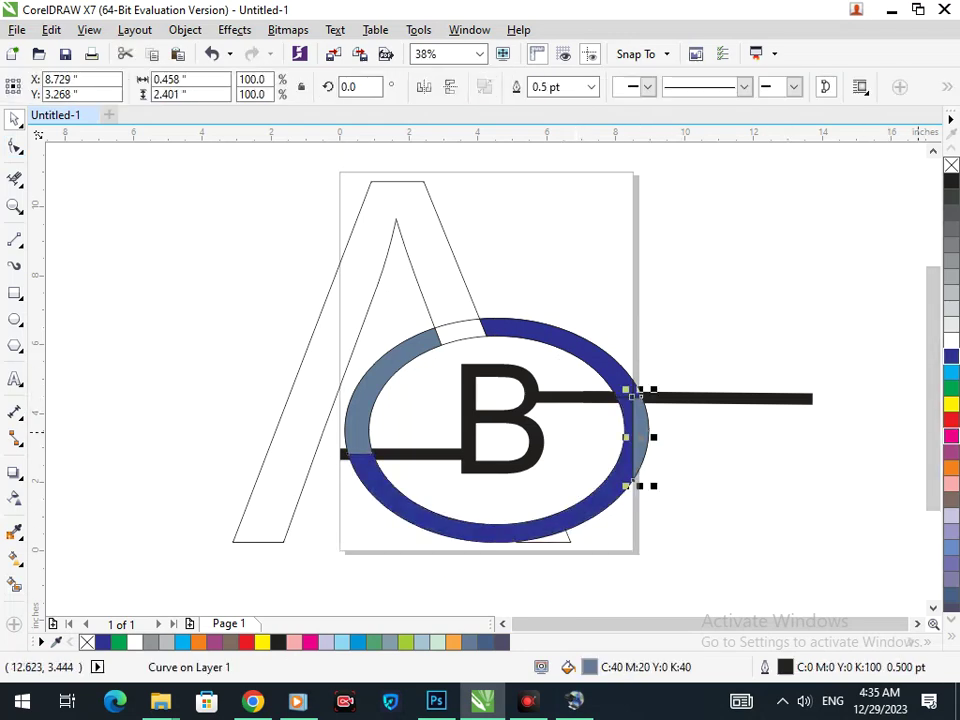
{"action": "left_click", "coordinate": [951, 356]}
{"action": "left_click", "coordinate": [814, 468]}
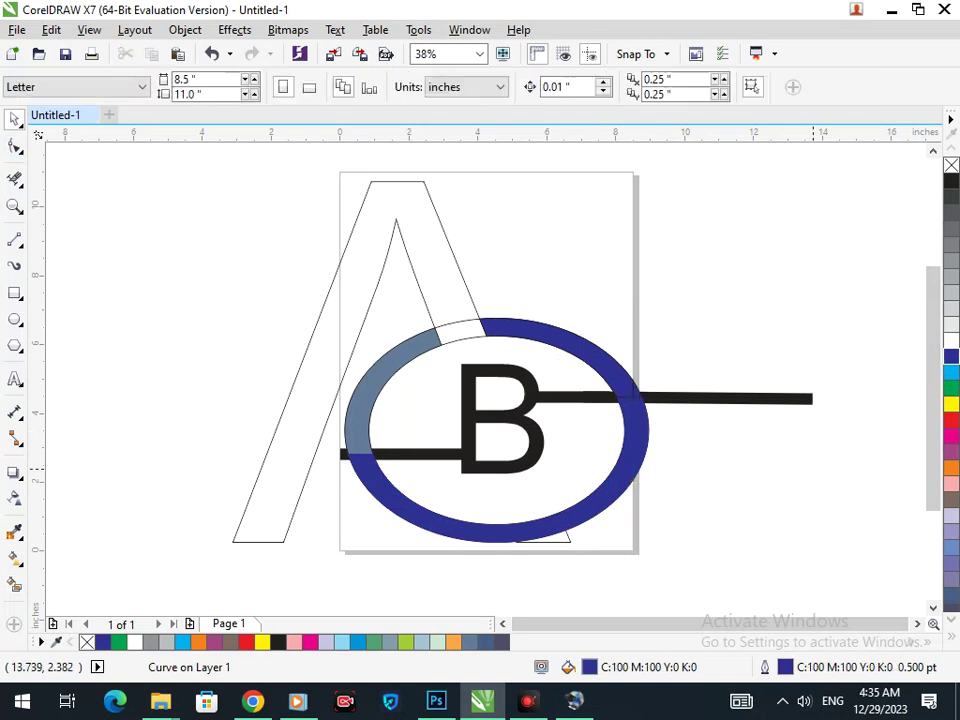
{"action": "left_click", "coordinate": [357, 430]}
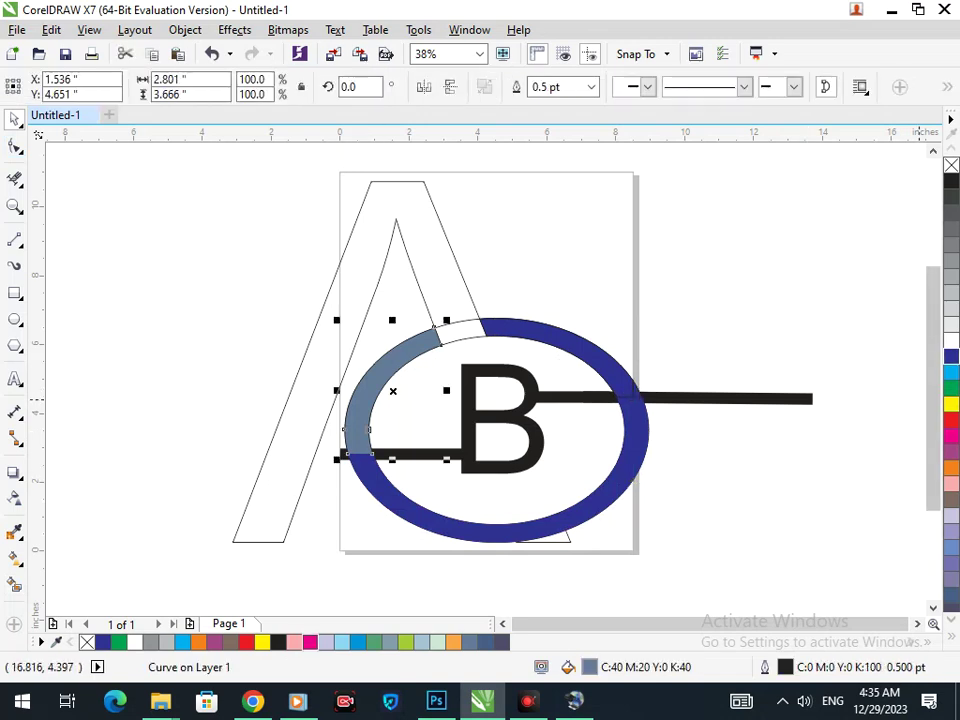
{"action": "left_click", "coordinate": [951, 356]}
{"action": "key", "text": "Escape"}
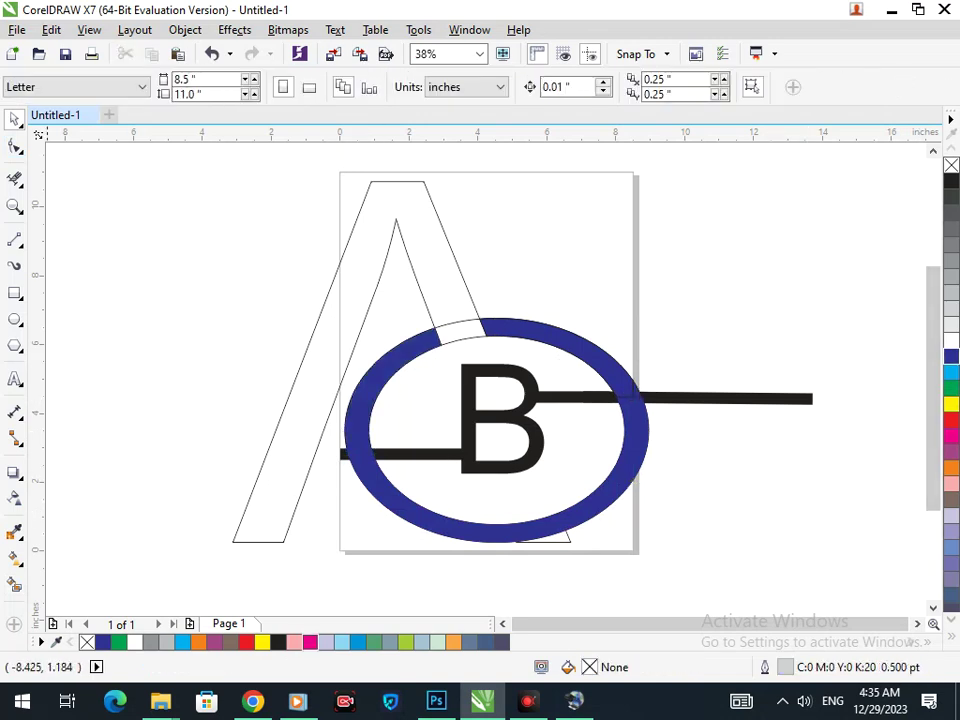
Smart Fill the ring gap where the letter A crosses it and set its fill and outline to the same dark blue.
{"action": "left_click", "coordinate": [15, 584]}
{"action": "left_click", "coordinate": [456, 338]}
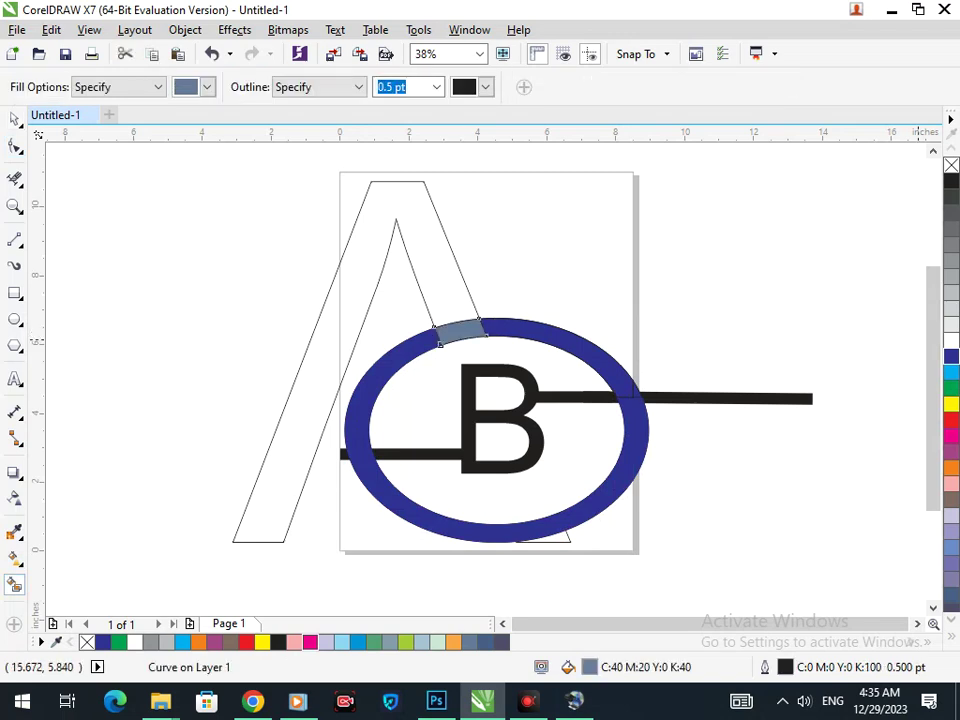
{"action": "left_click", "coordinate": [951, 356]}
{"action": "left_click", "coordinate": [15, 119]}
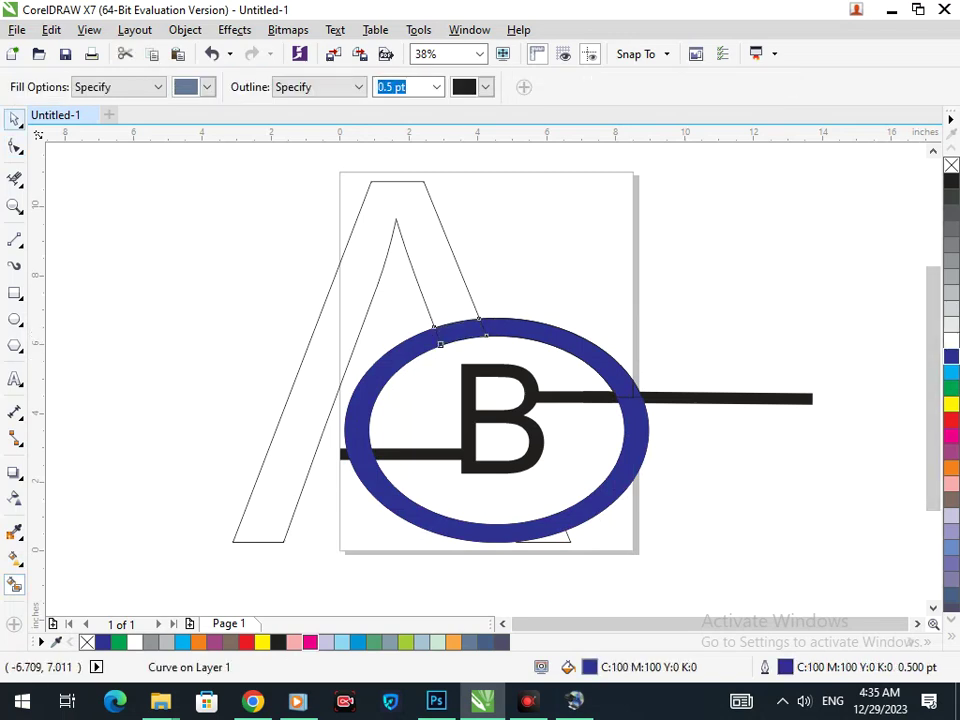
{"action": "left_click", "coordinate": [129, 333]}
Delete the segment of the long bar that extends beyond the ring's right edge with the Virtual Segment Delete tool.
{"action": "left_click_drag", "start_coordinate": [667, 392], "coordinate": [733, 468]}
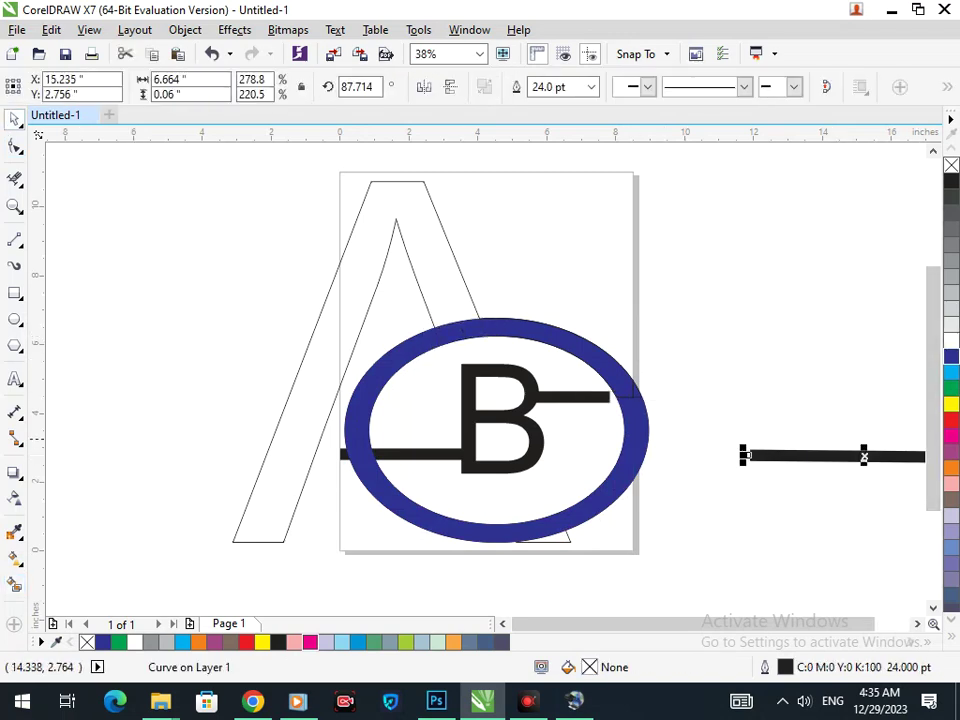
{"action": "key", "text": "ctrl+z"}
{"action": "left_click", "coordinate": [15, 179]}
{"action": "left_click", "coordinate": [768, 399]}
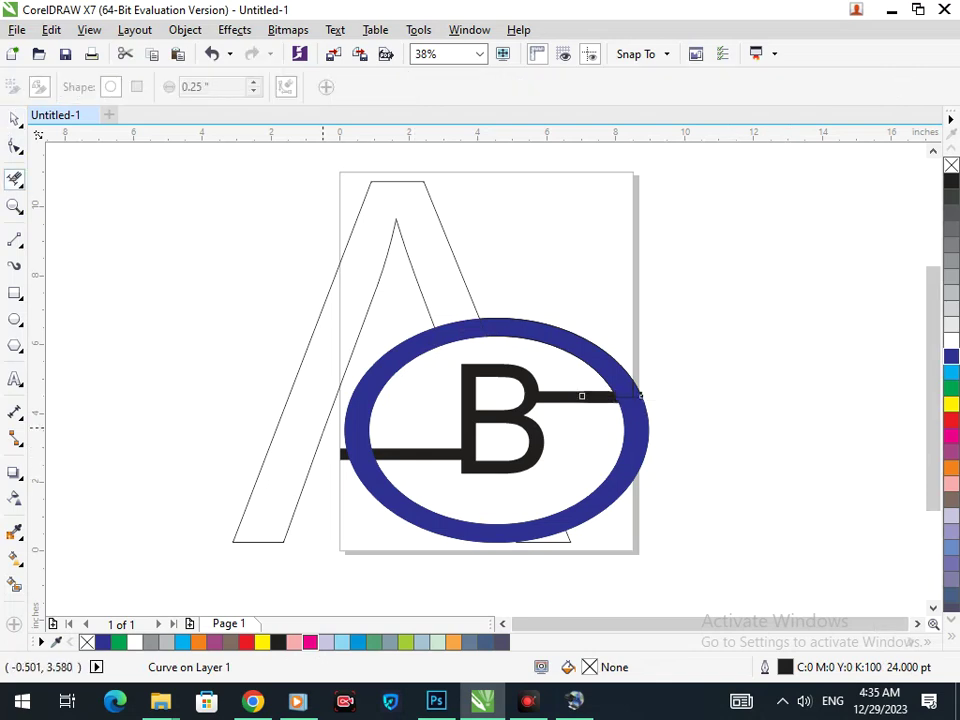
Delete the segment of the left bar that sticks out beyond the ring's outer left edge.
{"action": "key", "text": "F2"}
{"action": "left_click_drag", "start_coordinate": [323, 428], "coordinate": [376, 476]}
{"action": "left_click", "coordinate": [438, 398]}
{"action": "key", "text": "F3"}
Pull the left bar's outer end node inward until the bar ends beneath the ring, about 3.23 inches wide.
{"action": "scroll", "coordinate": [336, 450], "scroll_direction": "up", "scroll_amount": 10}
{"action": "key", "text": "F10"}
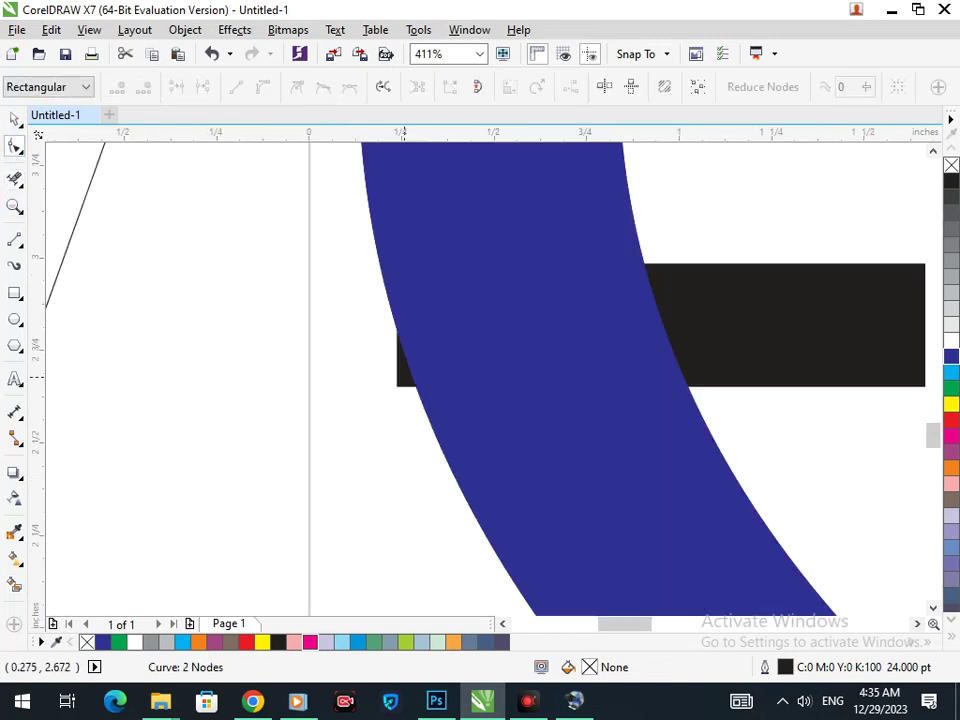
{"action": "left_click_drag", "start_coordinate": [393, 324], "coordinate": [441, 324]}
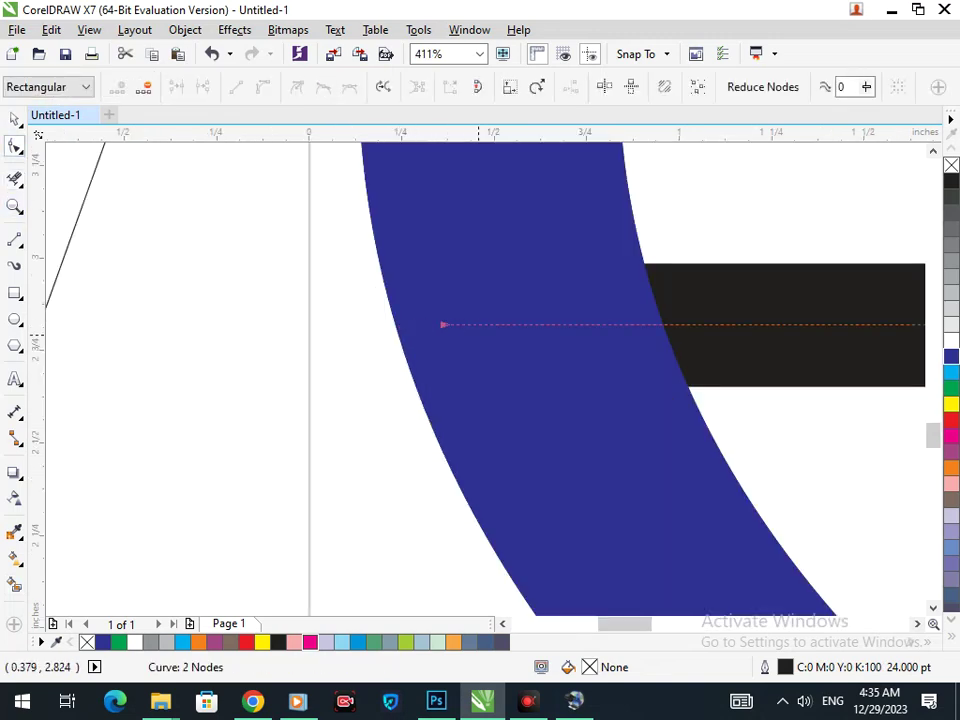
{"action": "scroll", "coordinate": [441, 324], "scroll_direction": "down", "scroll_amount": 10}
{"action": "left_click", "coordinate": [14, 119]}
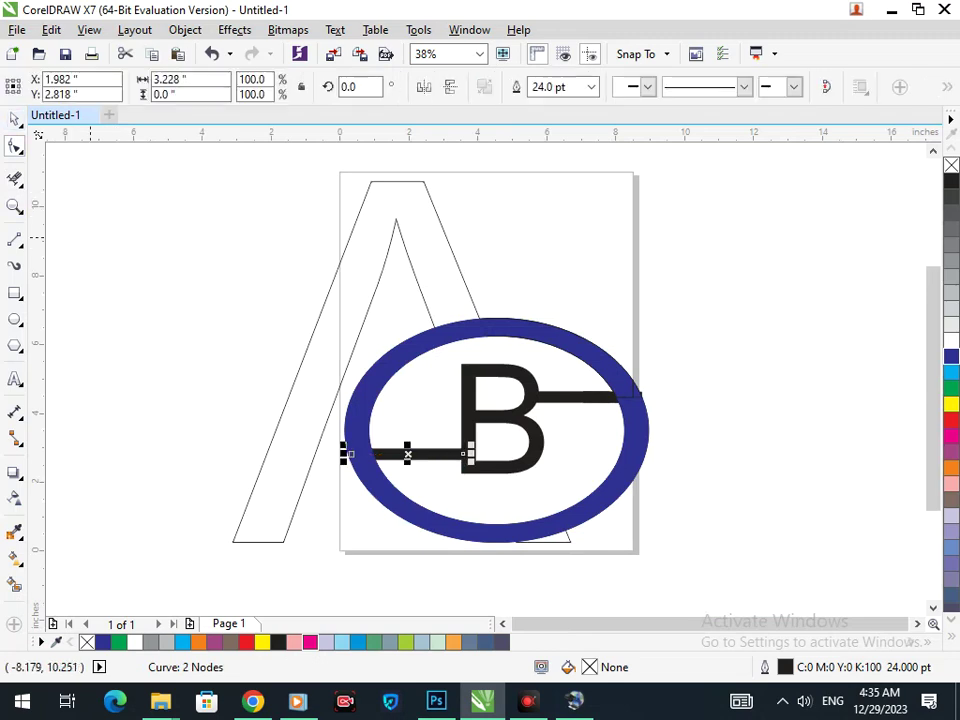
{"action": "left_click", "coordinate": [52, 540]}
Weld the lower ring section, the upper-right section and the small sliver between them into one shape.
{"action": "key", "text": "F3"}
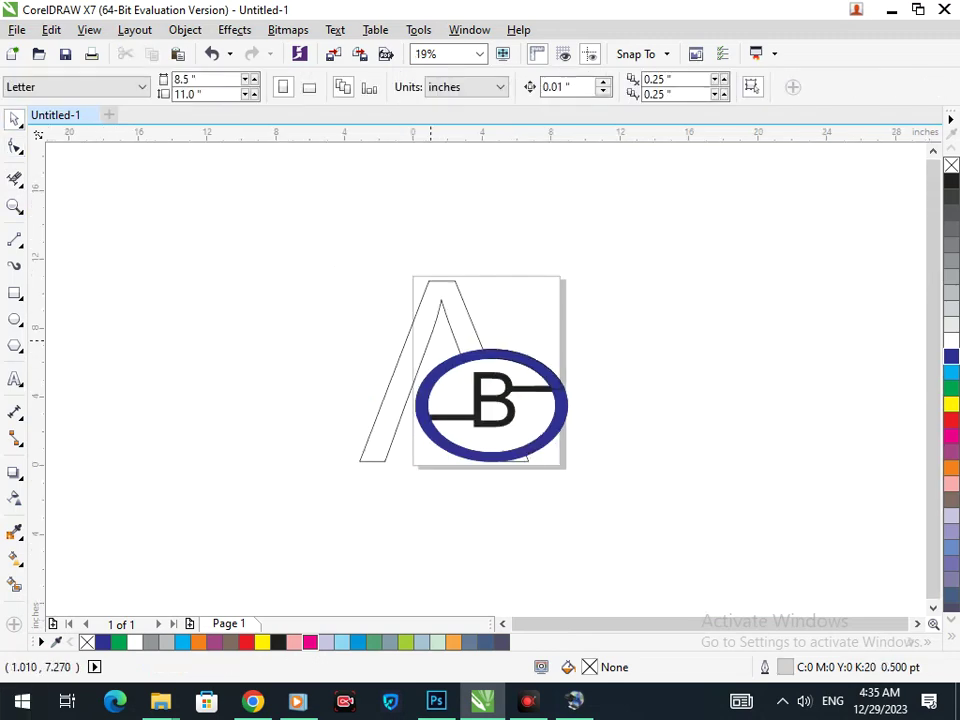
{"action": "key", "text": "shift+F4"}
{"action": "left_click", "coordinate": [631, 495]}
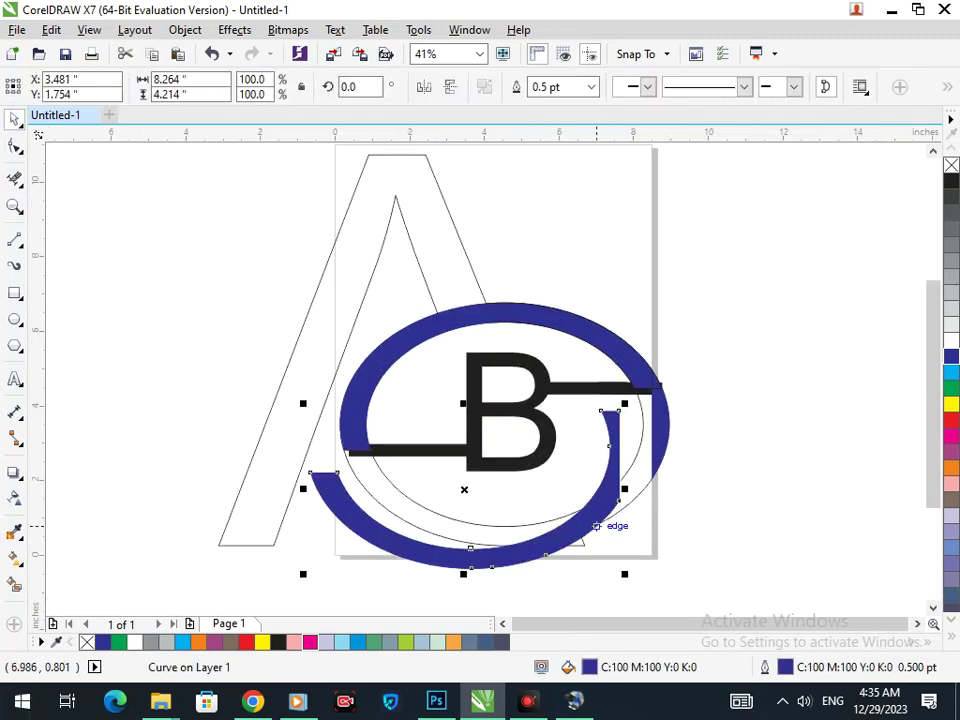
{"action": "key", "text": "F2"}
{"action": "left_click_drag", "start_coordinate": [584, 340], "coordinate": [669, 427]}
{"action": "left_click", "coordinate": [661, 377], "text": "shift"}
{"action": "left_click", "coordinate": [580, 319], "text": "shift"}
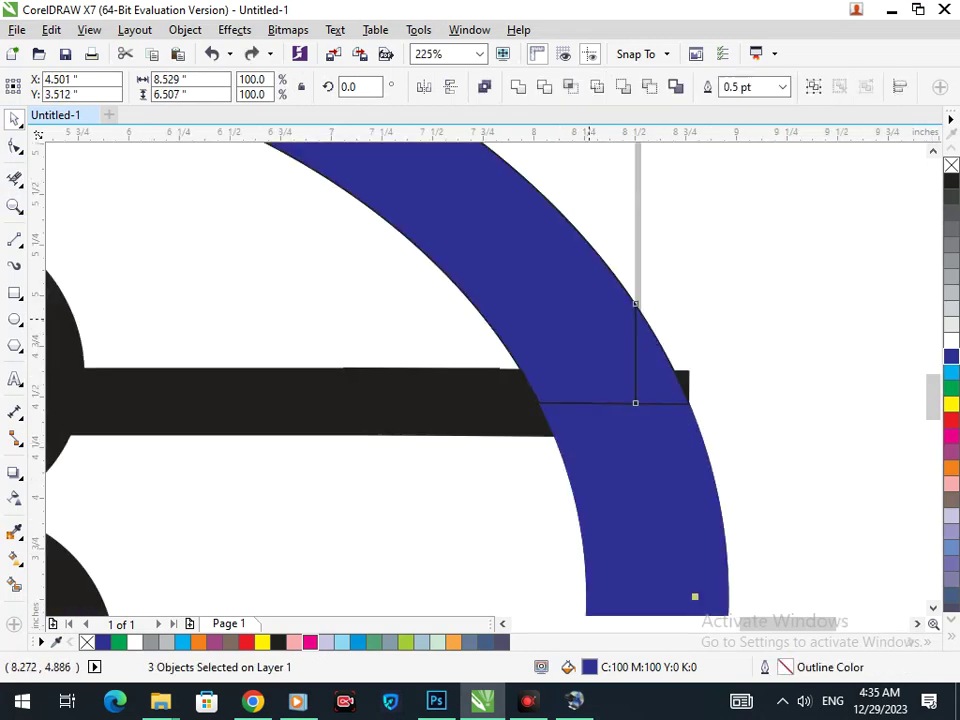
{"action": "left_click", "coordinate": [518, 87]}
{"action": "left_click", "coordinate": [773, 264]}
{"action": "key", "text": "F3"}
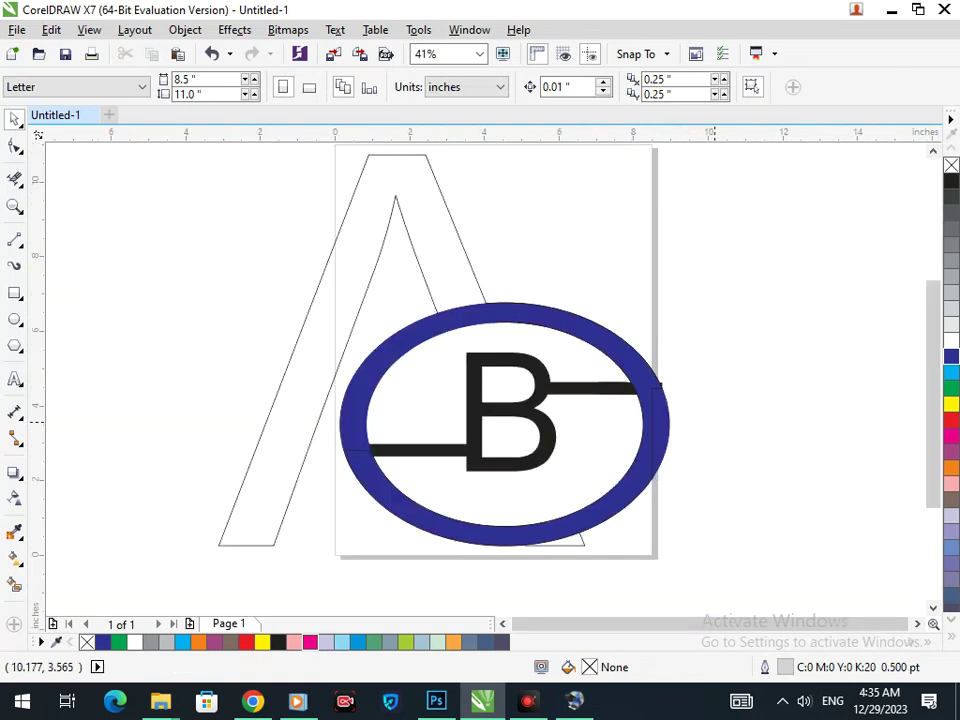
Weld the ring's outer right-edge section to the rest of the ring.
{"action": "left_click_drag", "start_coordinate": [665, 424], "coordinate": [716, 459]}
{"action": "key", "text": "ctrl+z"}
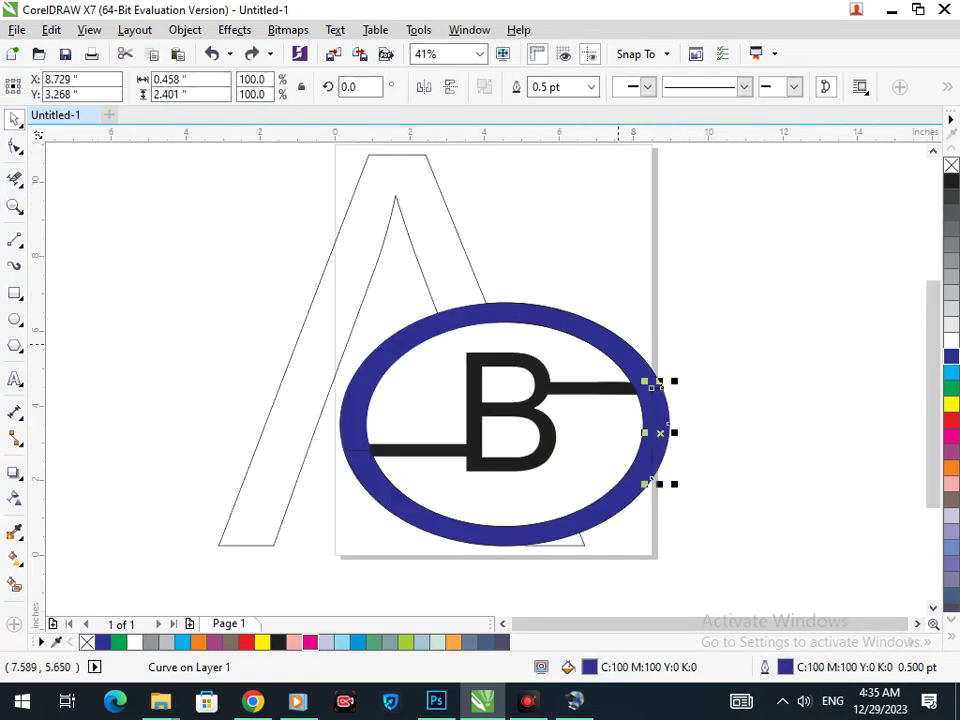
{"action": "left_click", "coordinate": [617, 340], "text": "shift"}
{"action": "left_click", "coordinate": [518, 87]}
{"action": "left_click", "coordinate": [742, 301]}
{"action": "key", "text": "F3"}
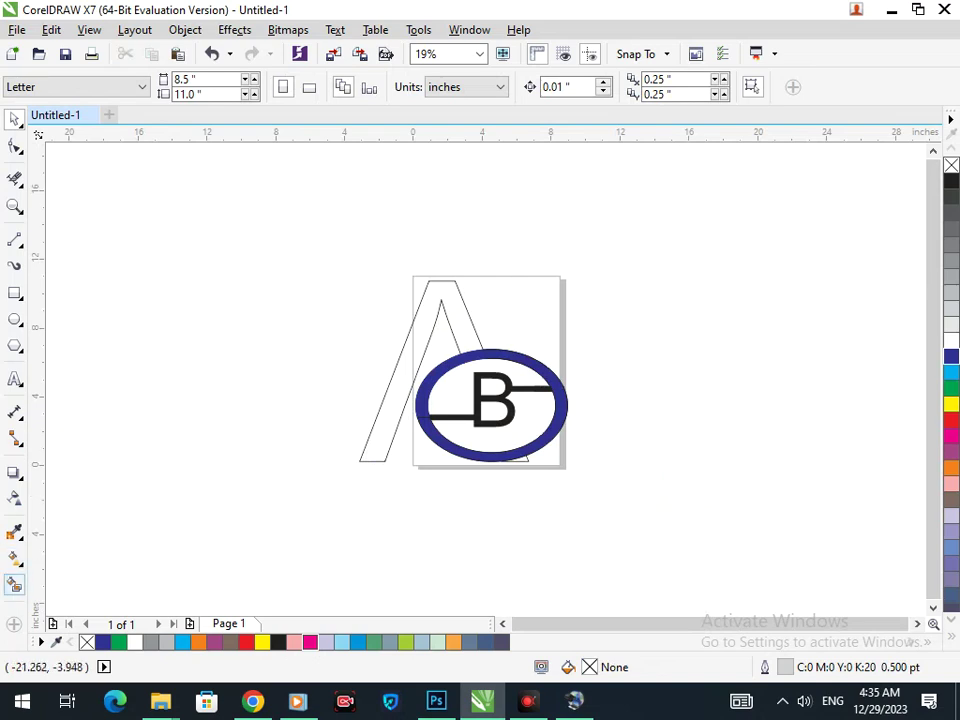
Use Smart Fill on the A's lower-right foot in magenta and on its upper section in orange.
{"action": "left_click", "coordinate": [15, 584]}
{"action": "left_click", "coordinate": [523, 457]}
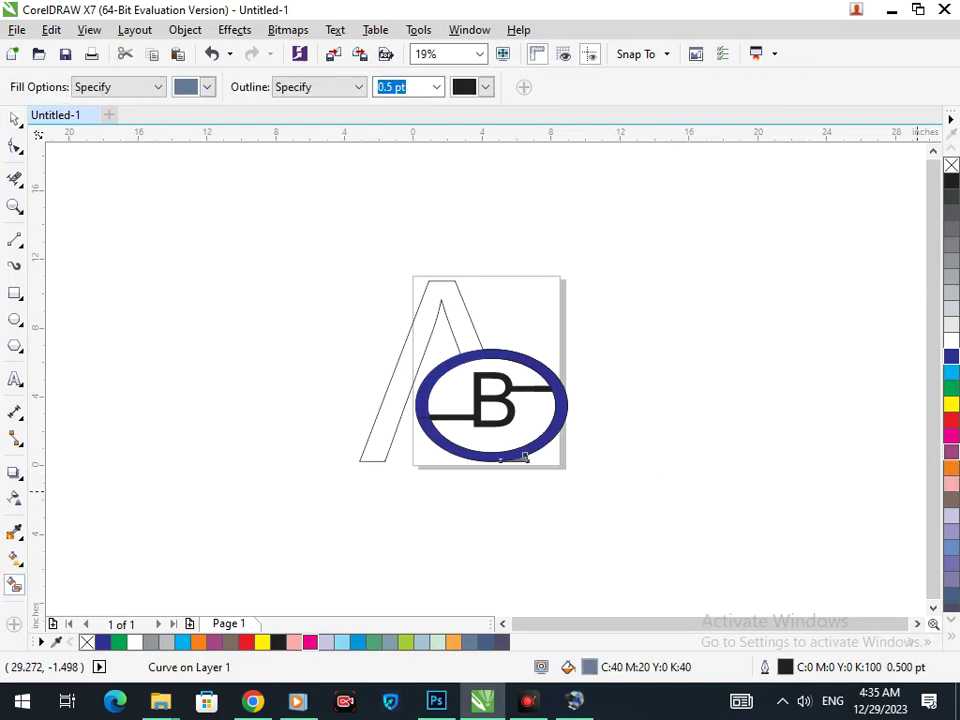
{"action": "left_click", "coordinate": [447, 318]}
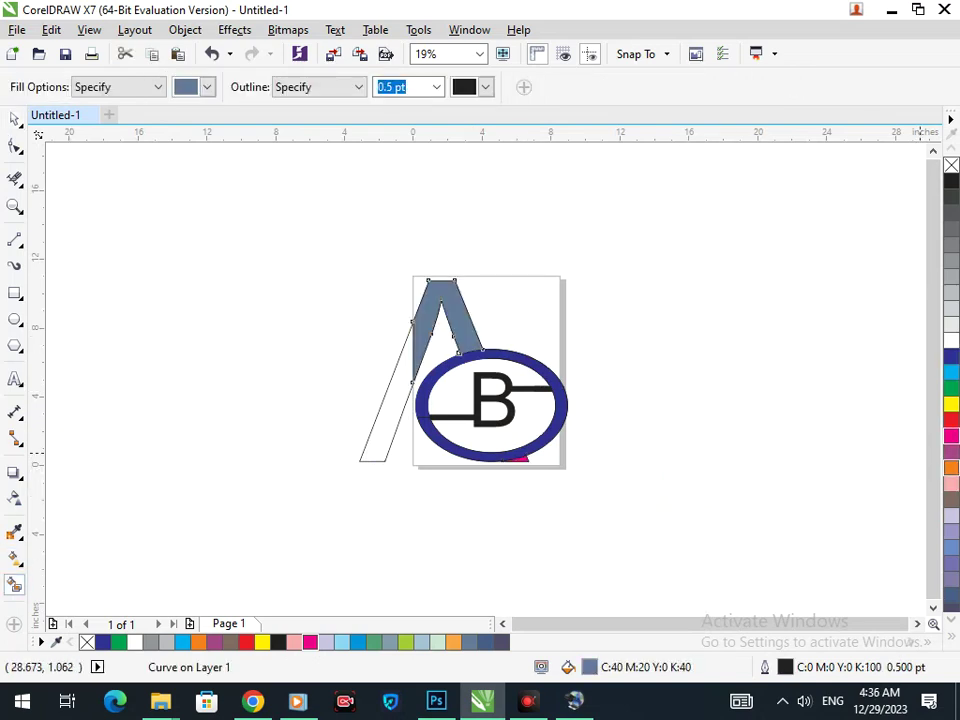
{"action": "left_click", "coordinate": [951, 467]}
Use Smart Fill on the A's left leg and color it cyan.
{"action": "left_click", "coordinate": [390, 418]}
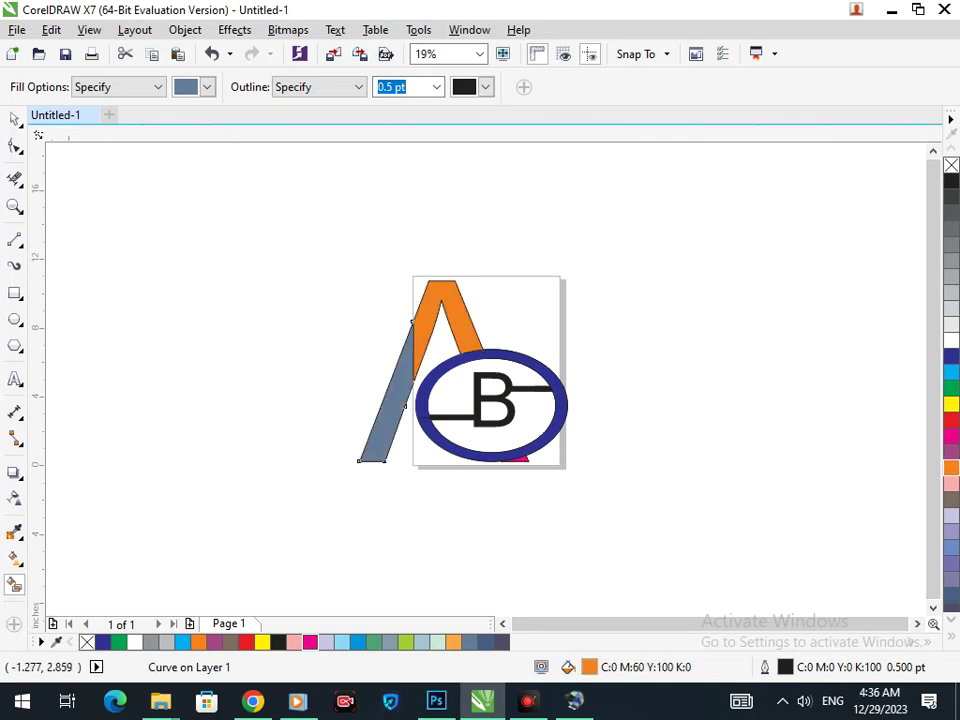
{"action": "left_click", "coordinate": [951, 372]}
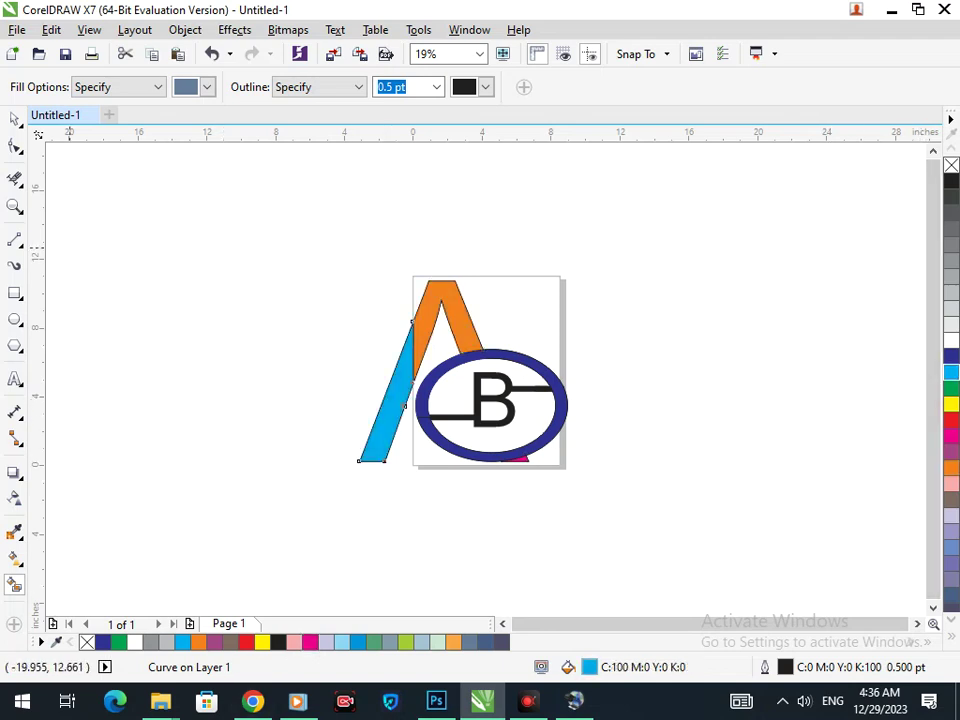
{"action": "left_click", "coordinate": [14, 119]}
{"action": "left_click", "coordinate": [679, 441]}
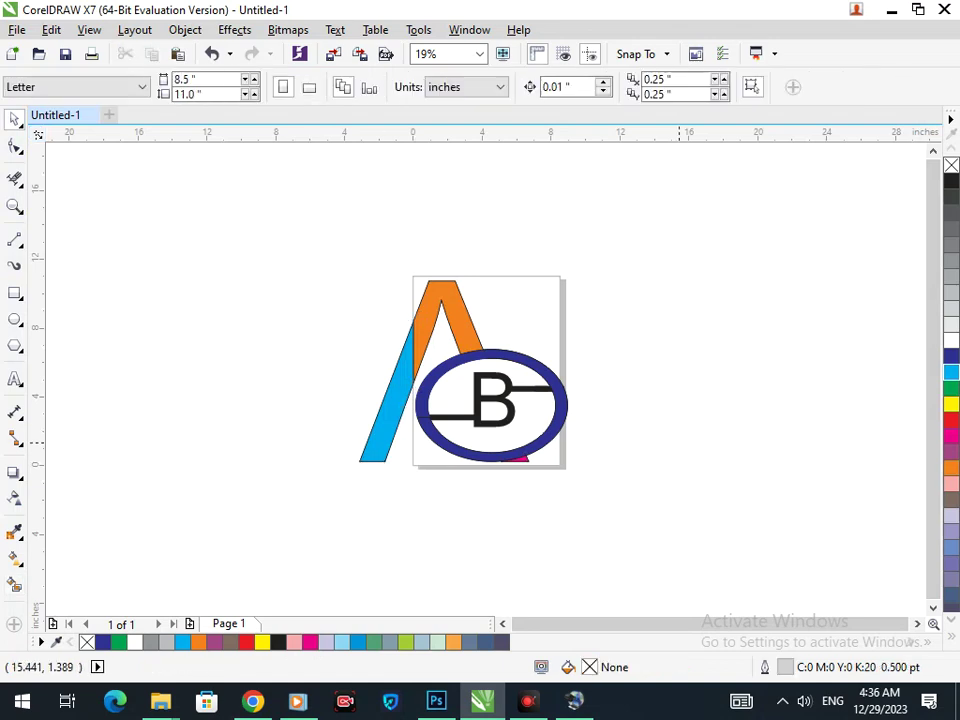
Draw a circle about 1.05 inches in diameter inside the A's opening, just above the ring.
{"action": "key", "text": "F2"}
{"action": "left_click_drag", "start_coordinate": [293, 244], "coordinate": [684, 502]}
{"action": "key", "text": "F2"}
{"action": "left_click_drag", "start_coordinate": [320, 254], "coordinate": [584, 415]}
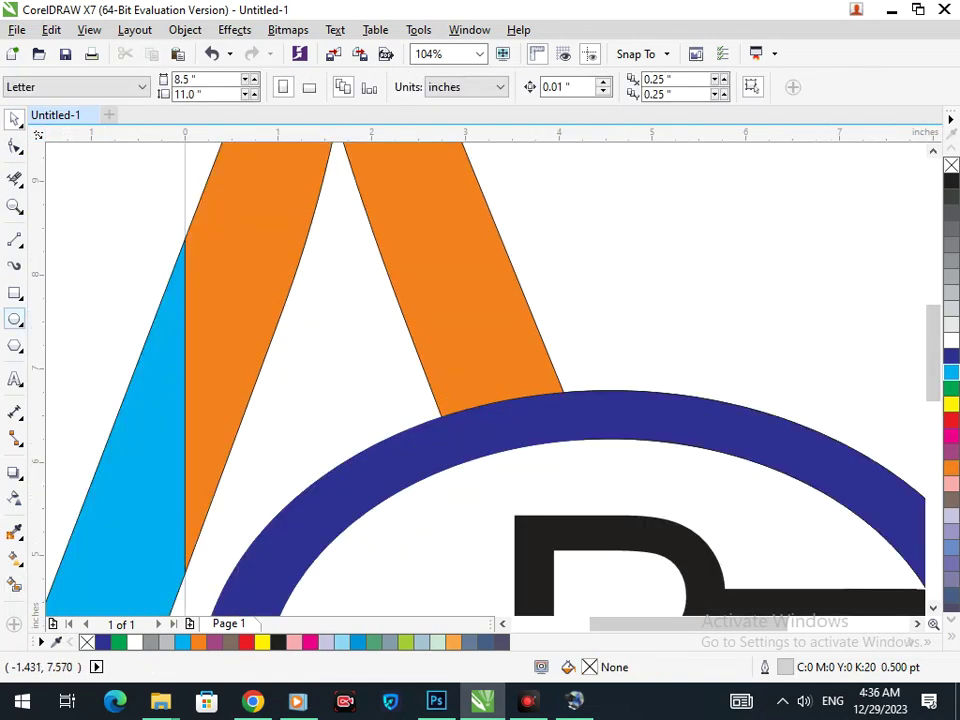
{"action": "left_click", "coordinate": [15, 319]}
{"action": "left_click_drag", "start_coordinate": [296, 312], "coordinate": [381, 412]}
{"action": "left_click", "coordinate": [14, 119]}
{"action": "left_click_drag", "start_coordinate": [307, 388], "coordinate": [304, 380]}
Give the circle inside the A a dark blue fill and outline.
{"action": "left_click", "coordinate": [951, 356]}
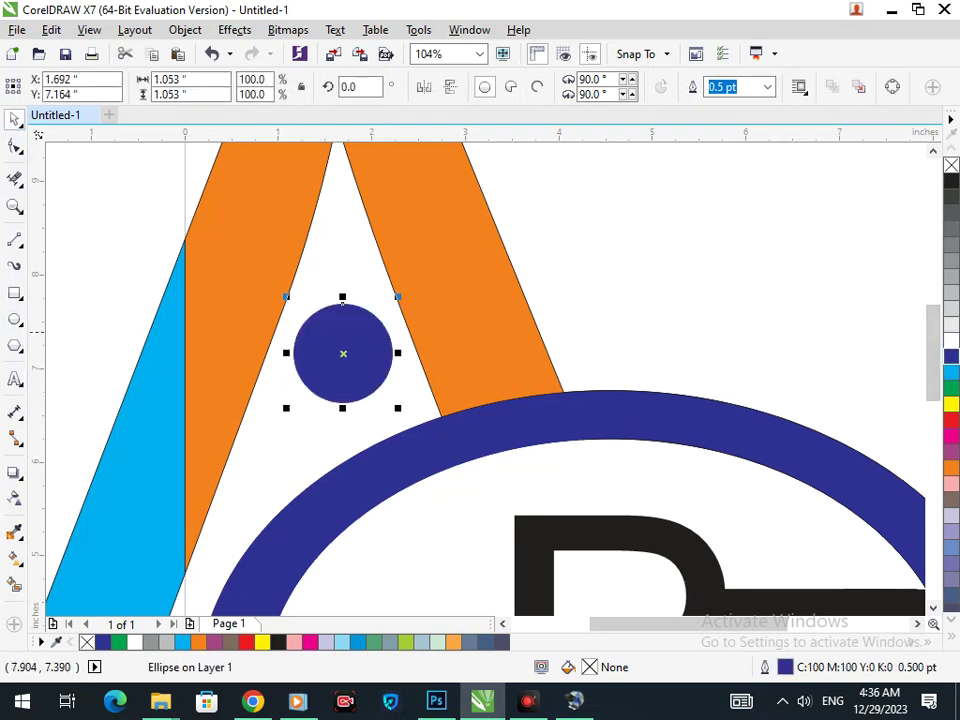
{"action": "key", "text": "shift+F4"}
{"action": "scroll", "coordinate": [556, 493], "scroll_direction": "down", "scroll_amount": 2}
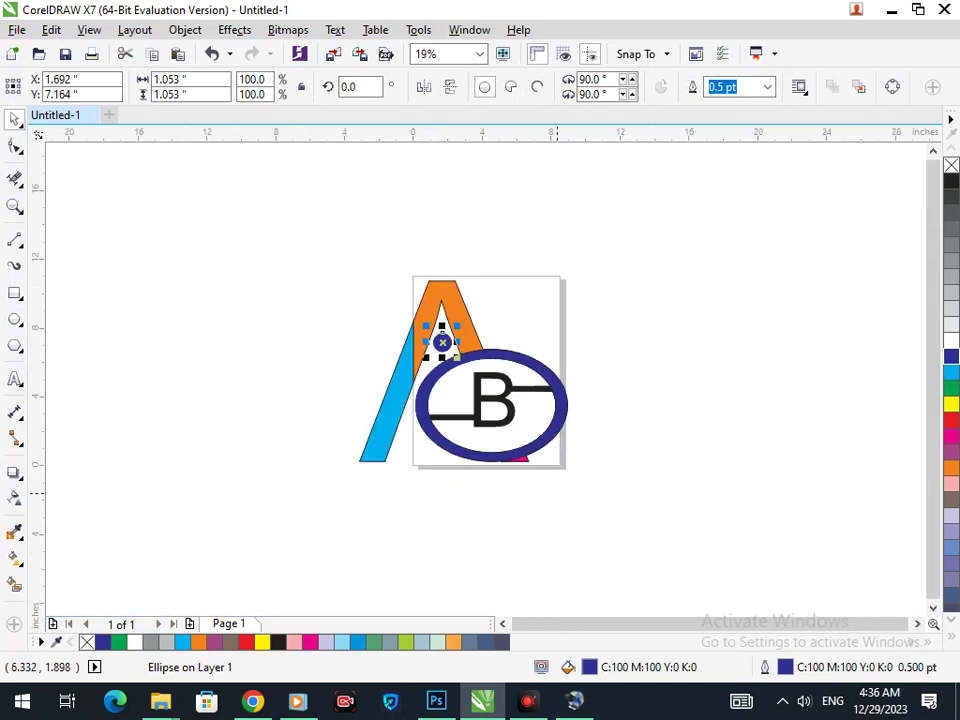
{"action": "left_click", "coordinate": [599, 514]}
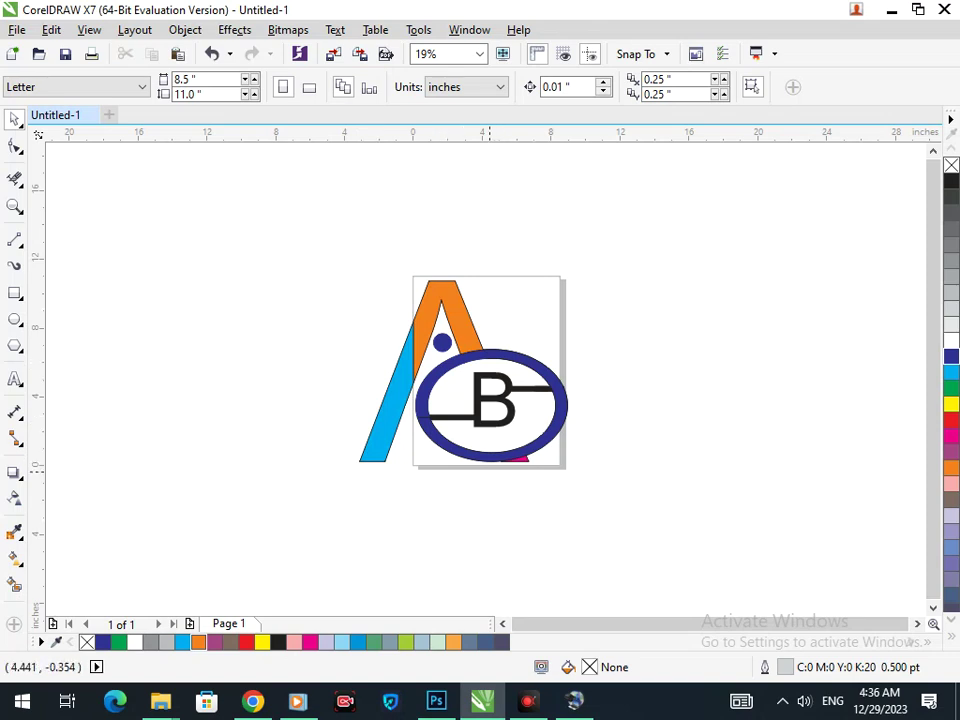
Recolor the A's lower-right foot with an orange fill and a black outline.
{"action": "left_click_drag", "start_coordinate": [356, 273], "coordinate": [679, 601]}
{"action": "left_click", "coordinate": [679, 601]}
{"action": "scroll", "coordinate": [487, 390], "scroll_direction": "down", "scroll_amount": 1}
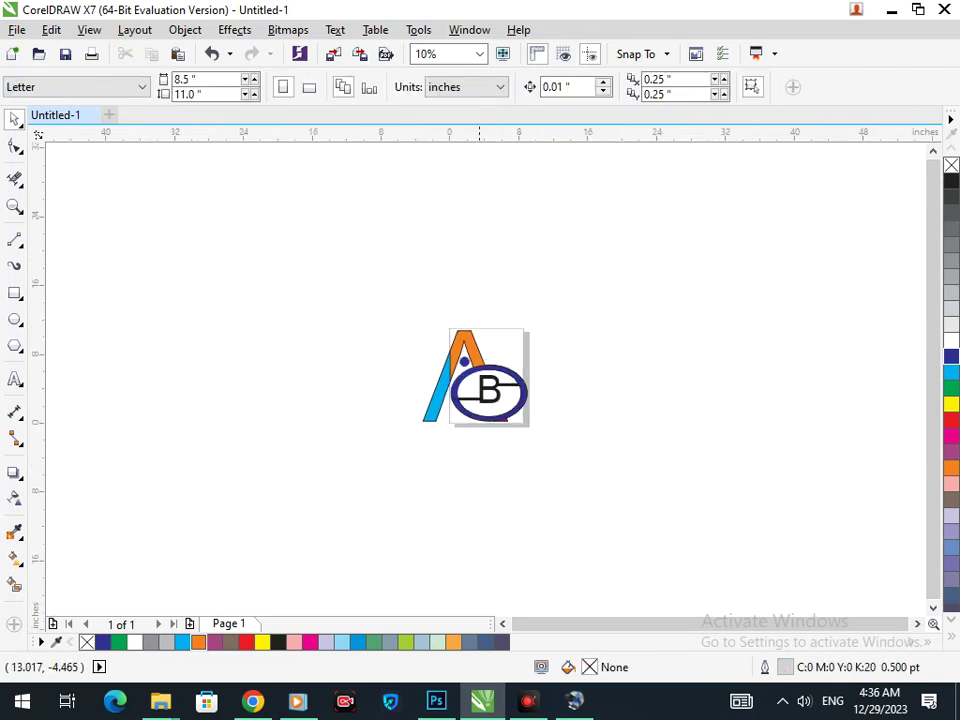
{"action": "scroll", "coordinate": [538, 390], "scroll_direction": "up", "scroll_amount": 2}
{"action": "left_click", "coordinate": [515, 528]}
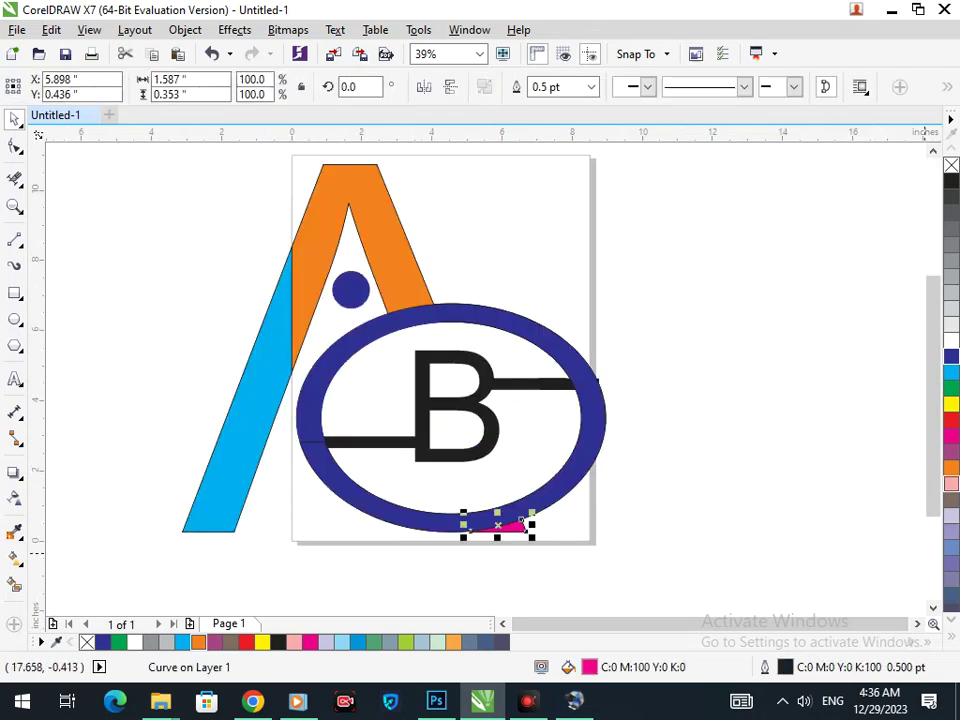
{"action": "key", "text": "Escape"}
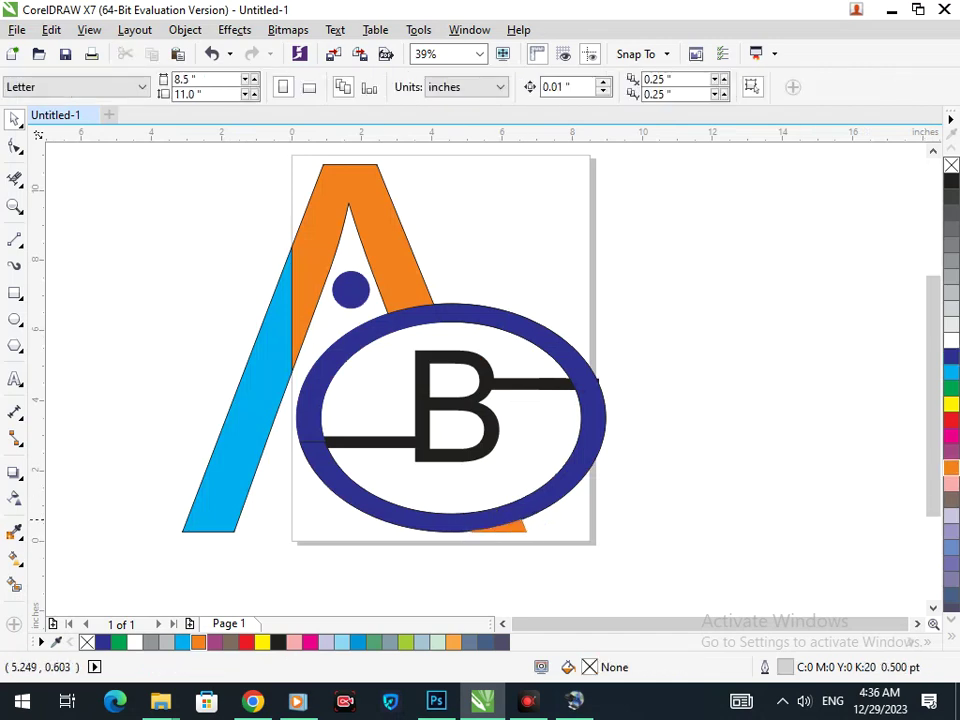
{"action": "left_click", "coordinate": [486, 529]}
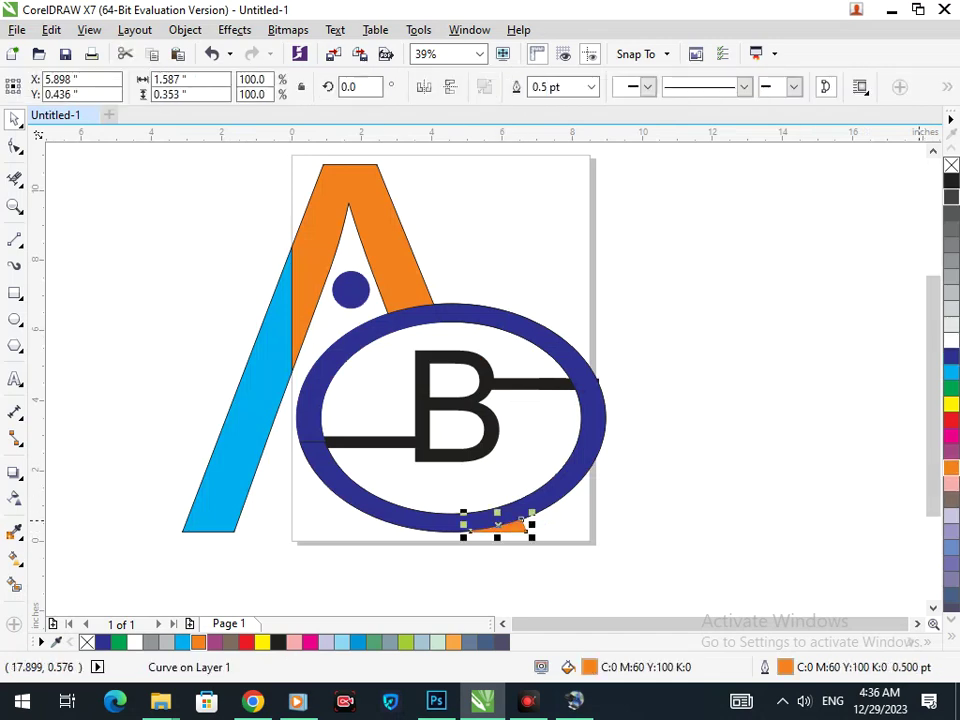
{"action": "key", "text": "Escape"}
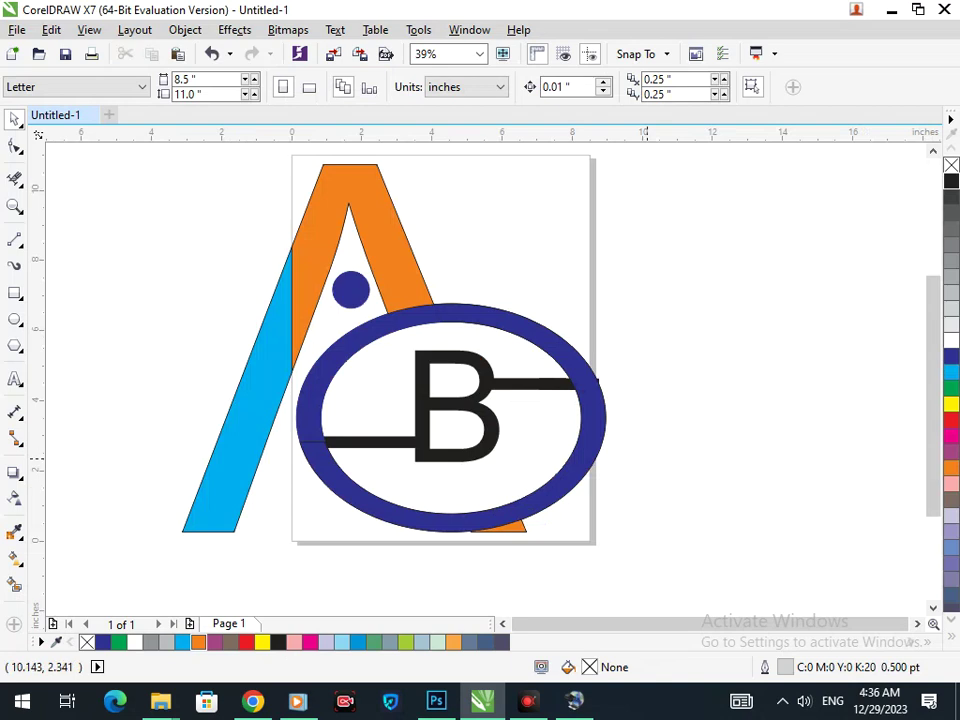
Move the entire logo off the page into the empty area to its upper left.
{"action": "mouse_move", "coordinate": [392, 373]}
{"action": "left_mouse_down"}
{"action": "mouse_move", "coordinate": [448, 426]}
{"action": "mouse_move", "coordinate": [473, 424]}
{"action": "left_mouse_up"}
{"action": "scroll", "coordinate": [490, 400], "scroll_direction": "down", "scroll_amount": 2}
{"action": "left_click_drag", "start_coordinate": [388, 295], "coordinate": [617, 478]}
{"action": "left_click_drag", "start_coordinate": [515, 412], "coordinate": [172, 301]}
{"action": "left_click", "coordinate": [268, 417]}
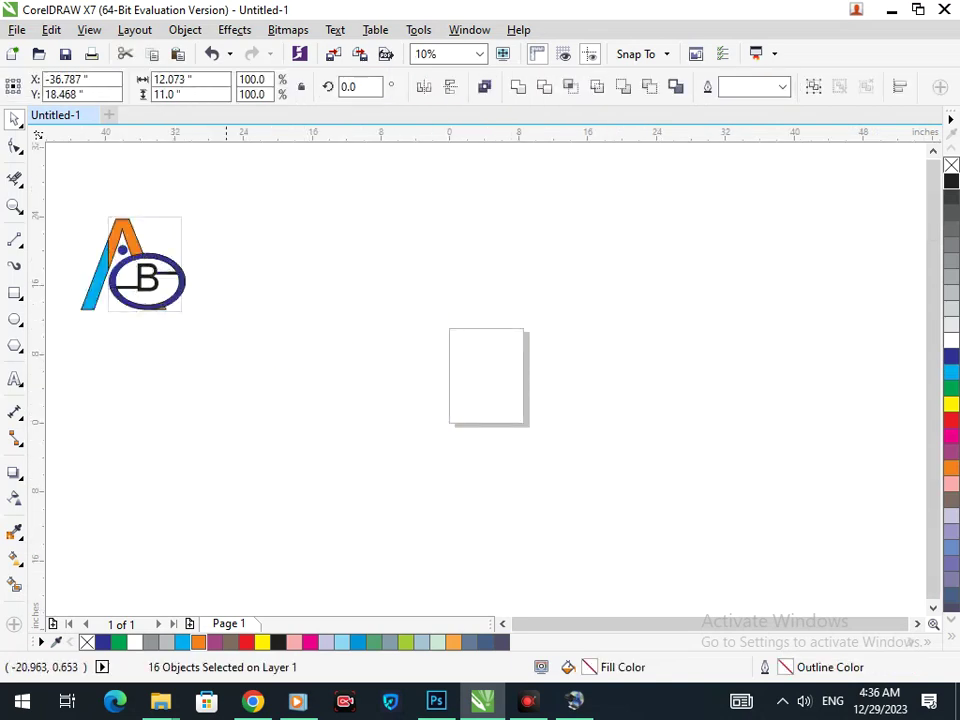
{"action": "key", "text": "F2"}
{"action": "mouse_move", "coordinate": [60, 193]}
{"action": "left_mouse_down"}
{"action": "mouse_move", "coordinate": [180, 328]}
{"action": "mouse_move", "coordinate": [192, 328]}
{"action": "left_mouse_up"}
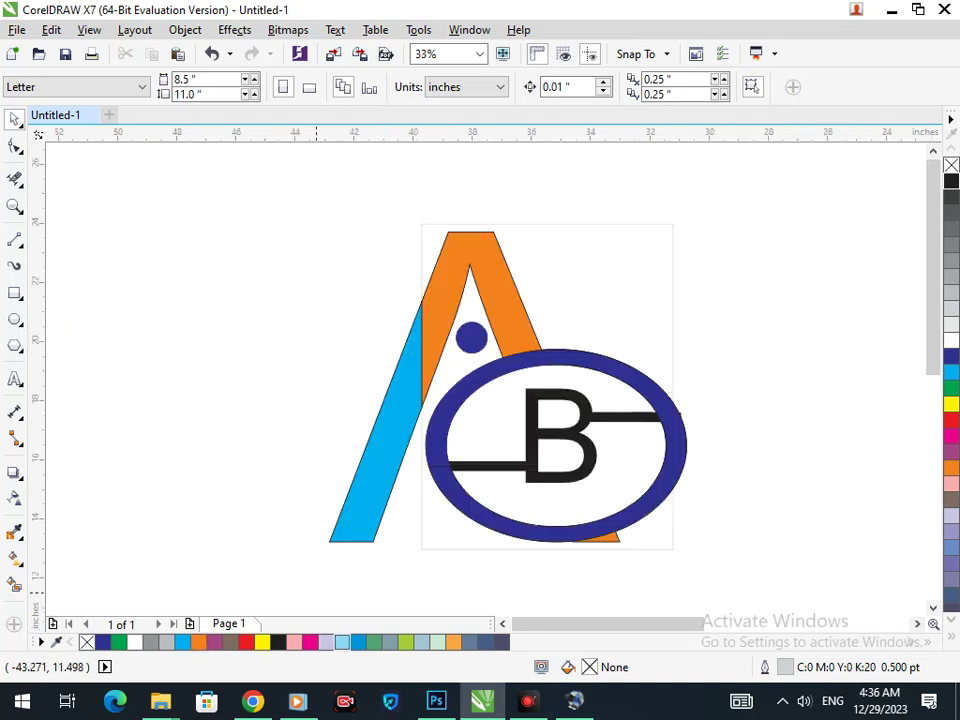
Fill the letter B with magenta.
{"action": "scroll", "coordinate": [318, 580], "scroll_direction": "down", "scroll_amount": 2}
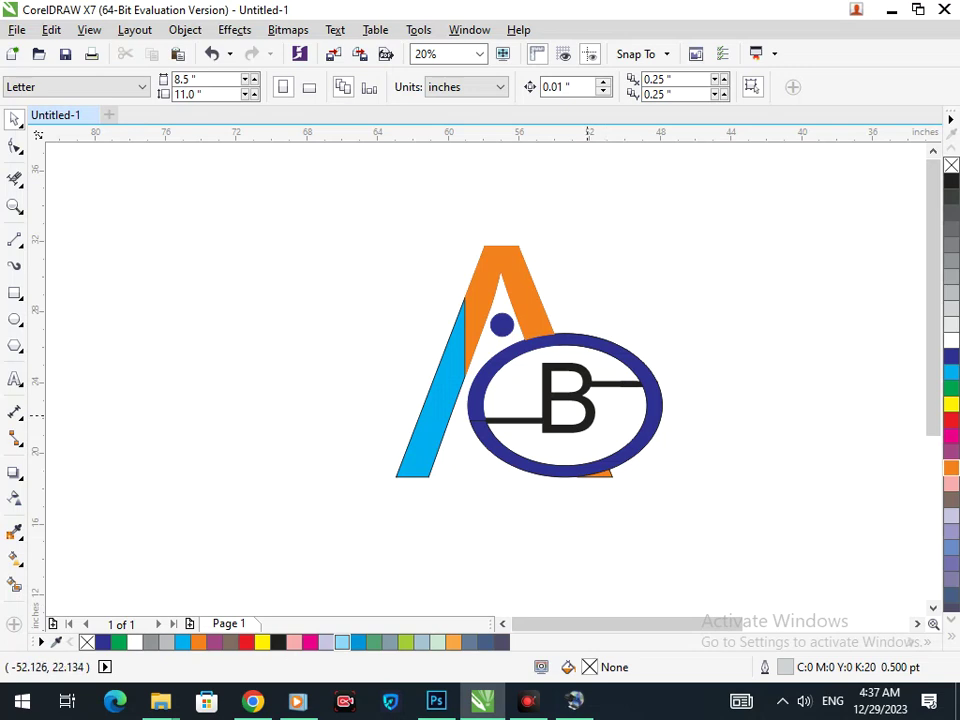
{"action": "left_click", "coordinate": [596, 413]}
{"action": "left_click", "coordinate": [951, 435]}
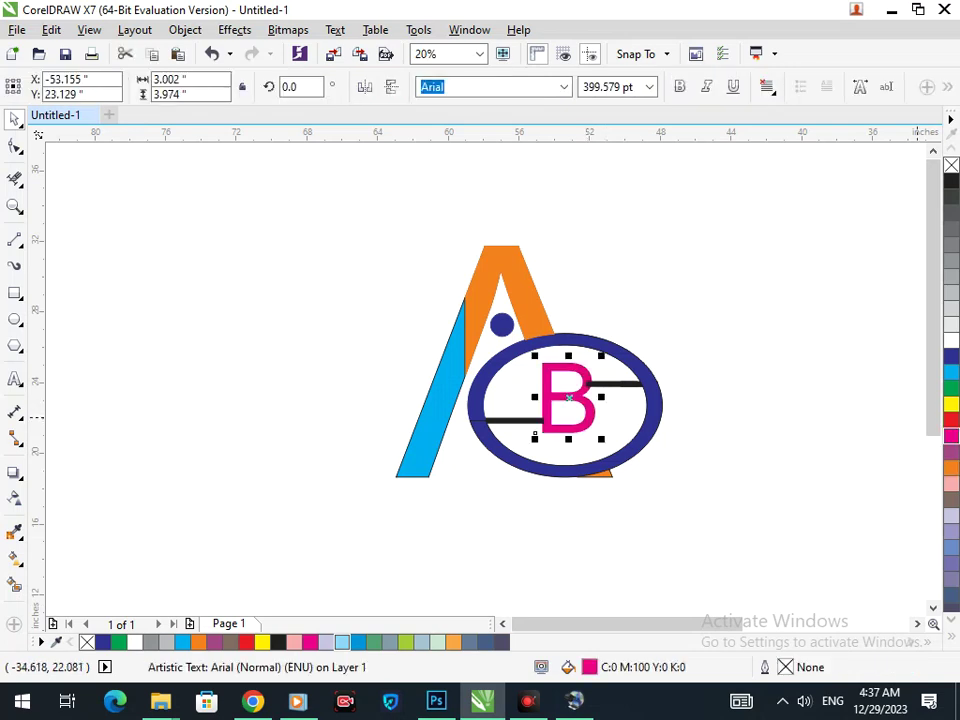
{"action": "left_click", "coordinate": [742, 437]}
Color the fill and outline of the two bars joined to the B magenta.
{"action": "left_click", "coordinate": [614, 382]}
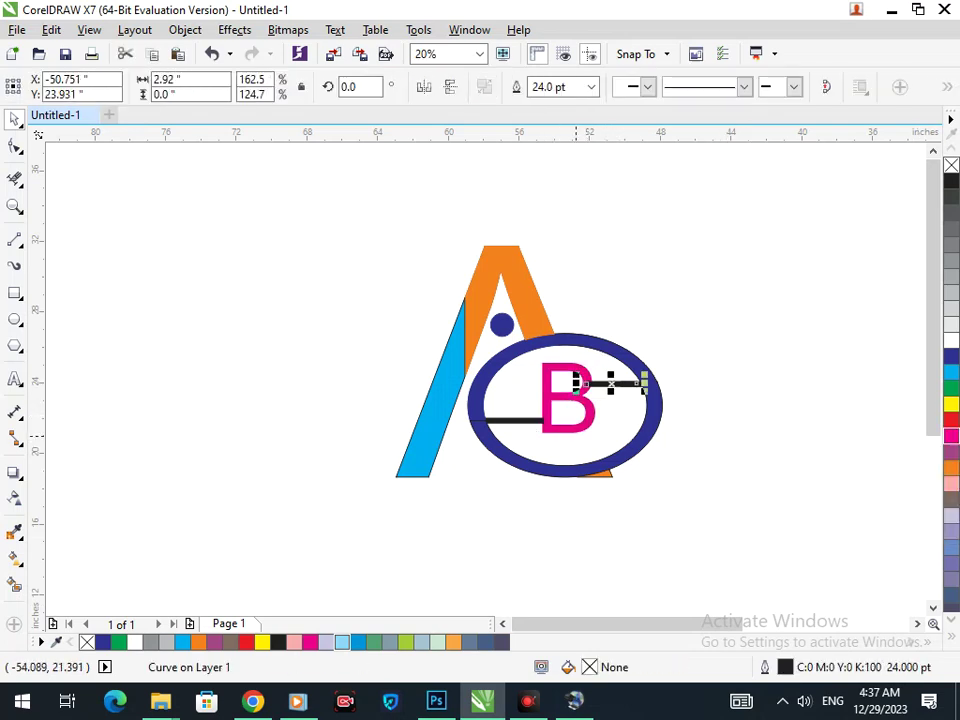
{"action": "left_click", "coordinate": [511, 420], "text": "shift"}
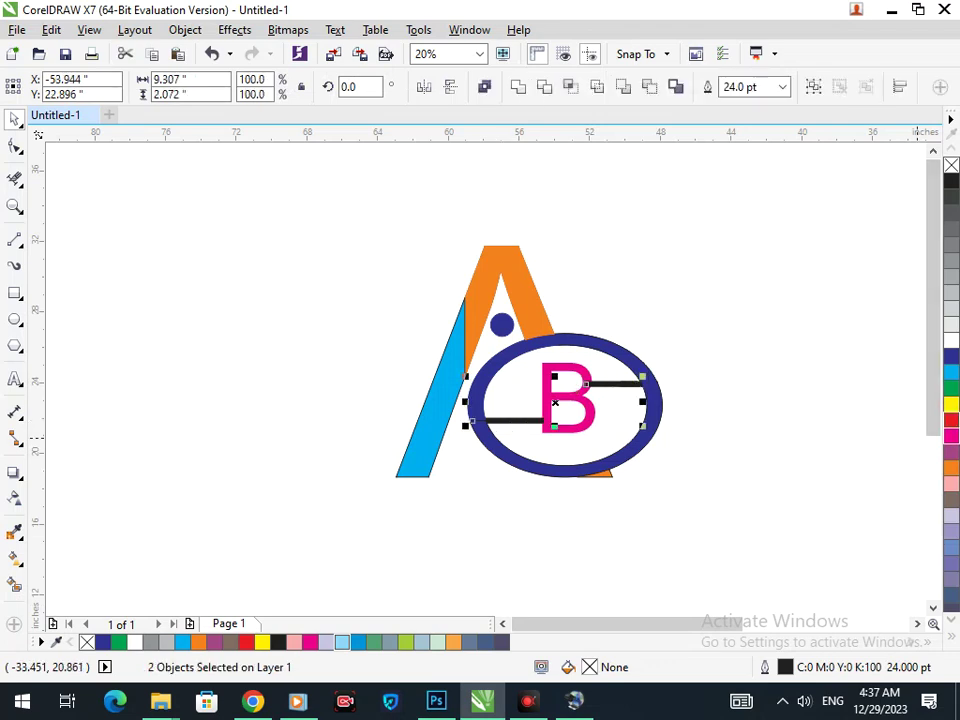
{"action": "left_click", "coordinate": [951, 435]}
{"action": "right_click", "coordinate": [951, 435]}
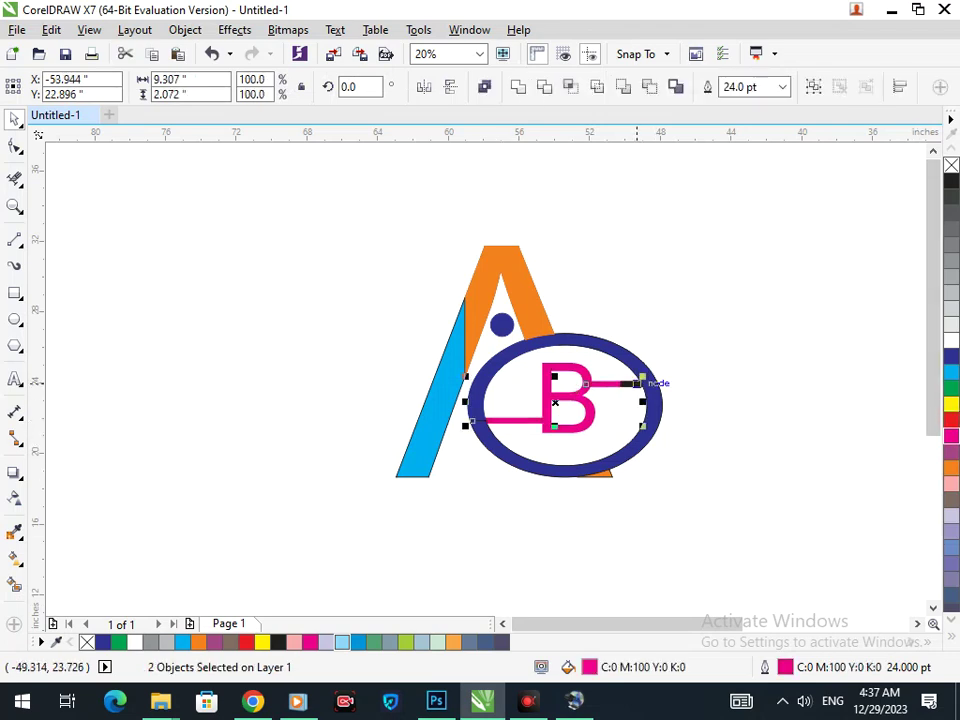
{"action": "left_click", "coordinate": [628, 383]}
{"action": "left_click", "coordinate": [813, 410]}
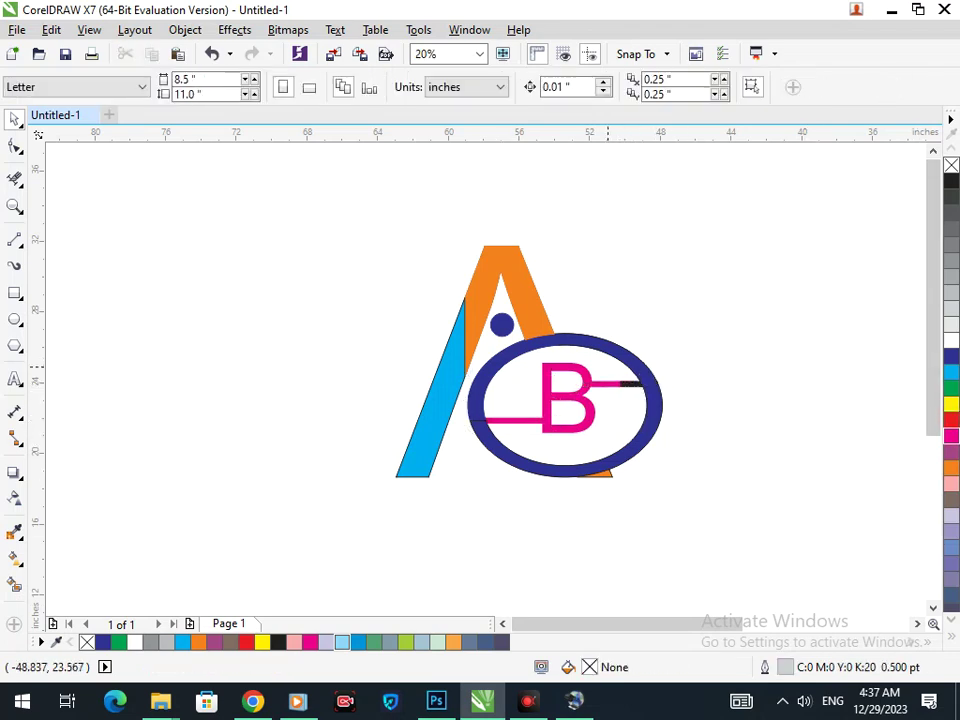
Color the remaining black outer segment of the right bar magenta, both fill and outline.
{"action": "scroll", "coordinate": [697, 409], "scroll_direction": "up", "scroll_amount": 5}
{"action": "left_click", "coordinate": [475, 264]}
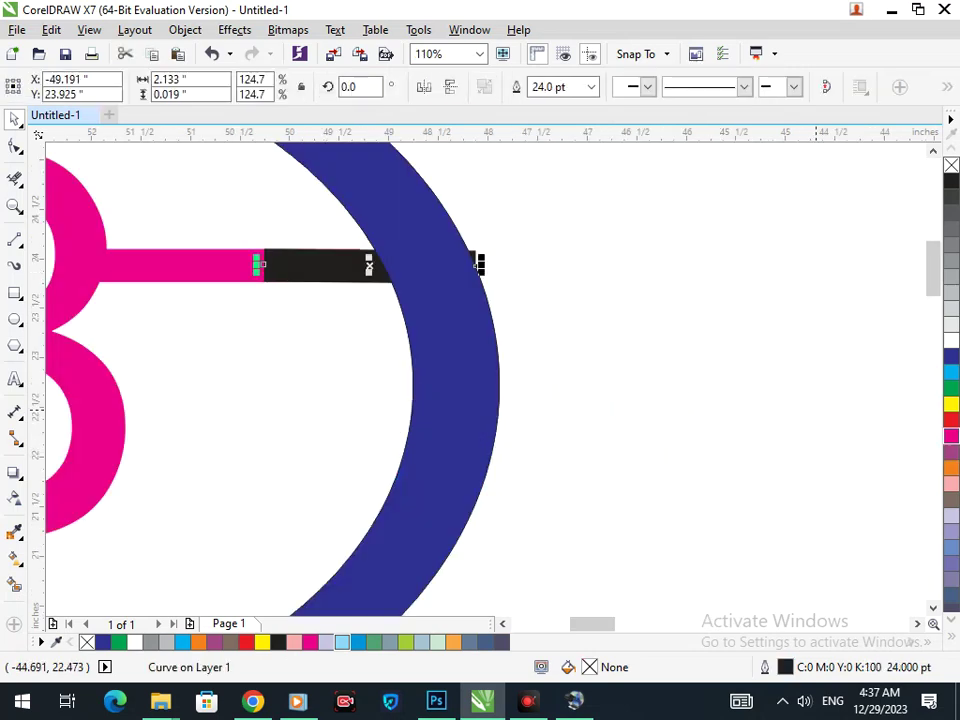
{"action": "left_click", "coordinate": [951, 436]}
{"action": "right_click", "coordinate": [951, 436]}
{"action": "left_click", "coordinate": [684, 431]}
{"action": "scroll", "coordinate": [684, 428], "scroll_direction": "down", "scroll_amount": 5}
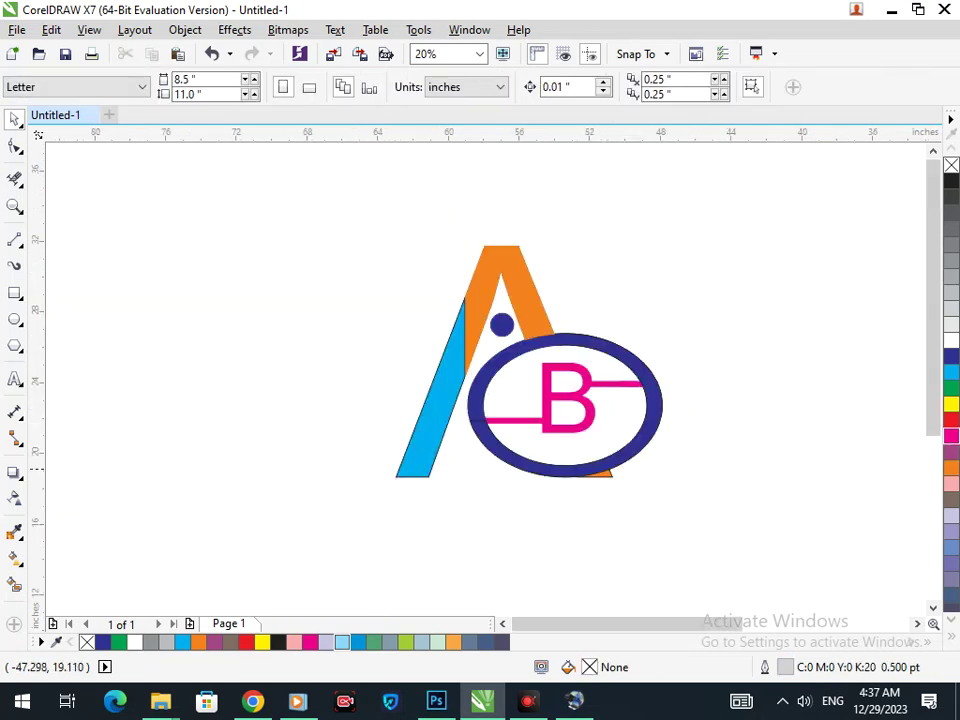
Pull the right bar's outer end node inward so the bar ends beneath the ring.
{"action": "scroll", "coordinate": [634, 360], "scroll_direction": "up", "scroll_amount": 6}
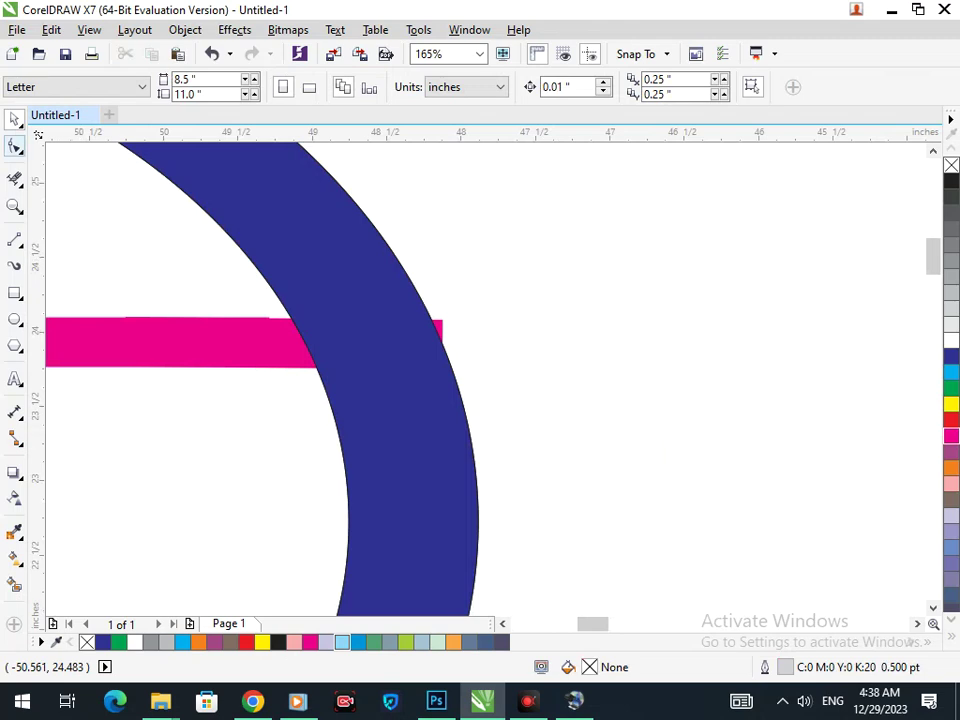
{"action": "left_click", "coordinate": [441, 343]}
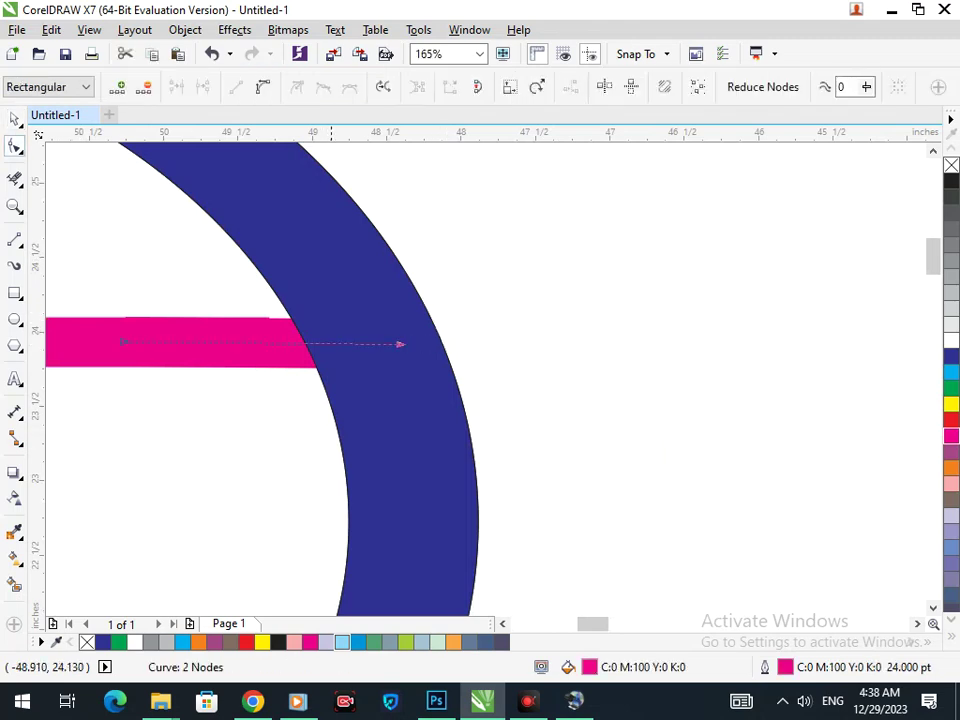
{"action": "scroll", "coordinate": [405, 343], "scroll_direction": "down", "scroll_amount": 6}
{"action": "left_click", "coordinate": [14, 119]}
{"action": "left_click", "coordinate": [116, 235]}
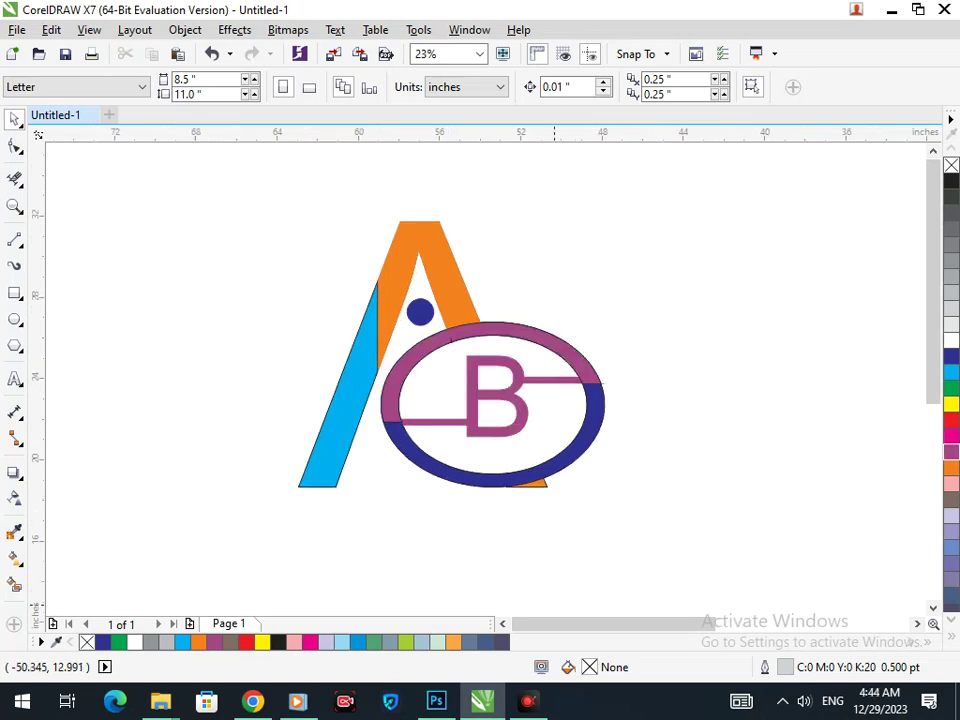
Select all parts of the logo and move them together slightly to the right and down.
{"action": "left_click_drag", "start_coordinate": [253, 167], "coordinate": [612, 530]}
{"action": "left_click_drag", "start_coordinate": [518, 489], "coordinate": [573, 508]}
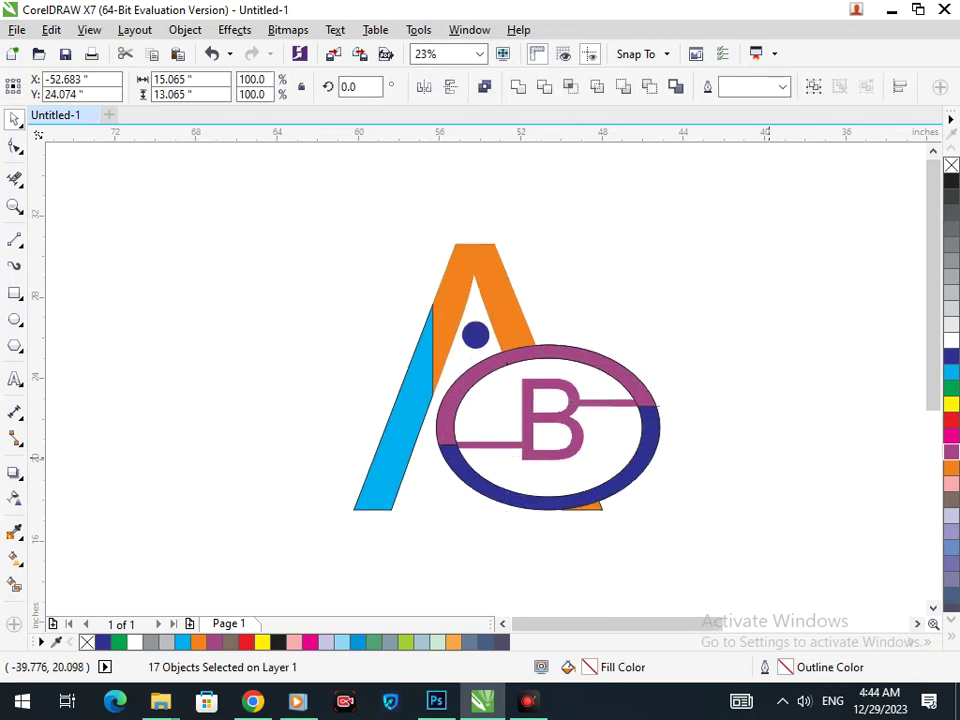
{"action": "left_click", "coordinate": [710, 570]}
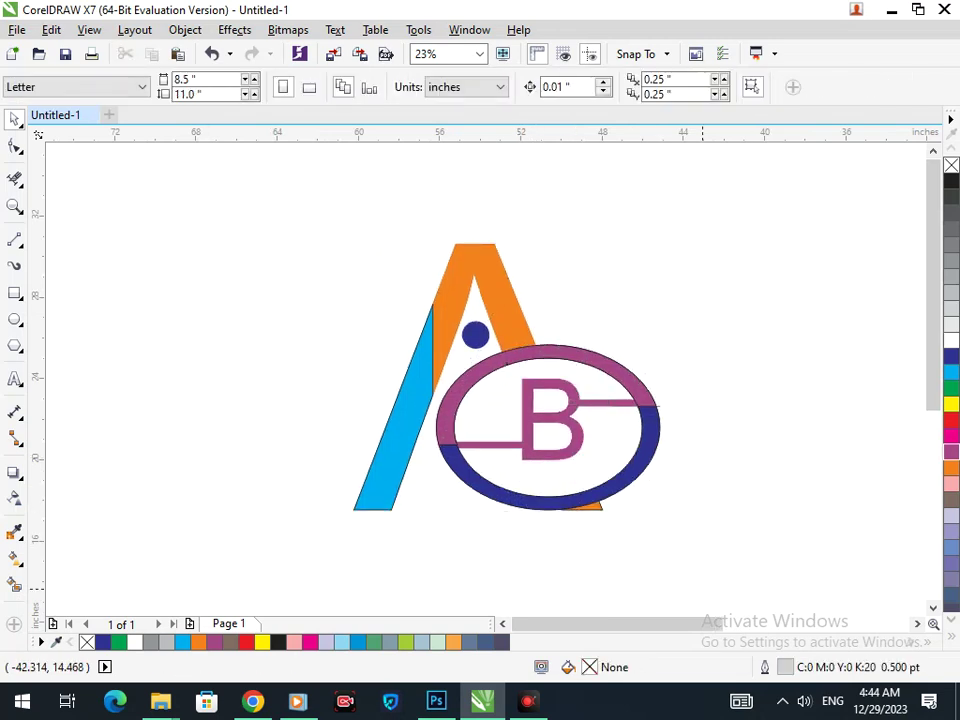